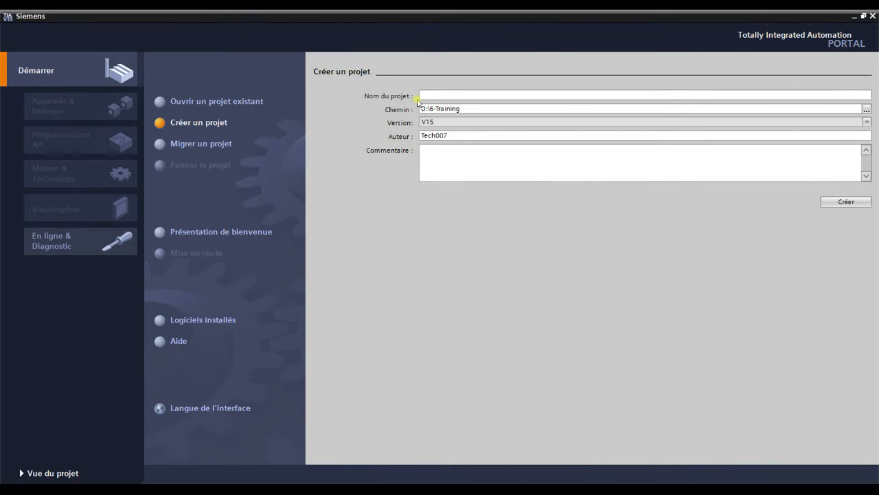
Create a new project named Training in the folder D:\6-Training
type("training")
left_click(450, 95)
left_click(865, 112)
left_click(845, 200)
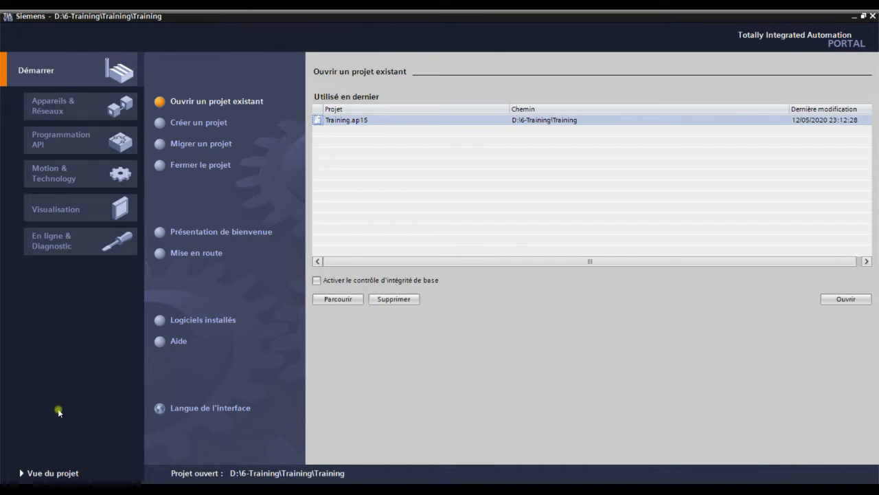
Switch to the project view and open the Appareils & Réseaux editor of the Training project
left_click(55, 474)
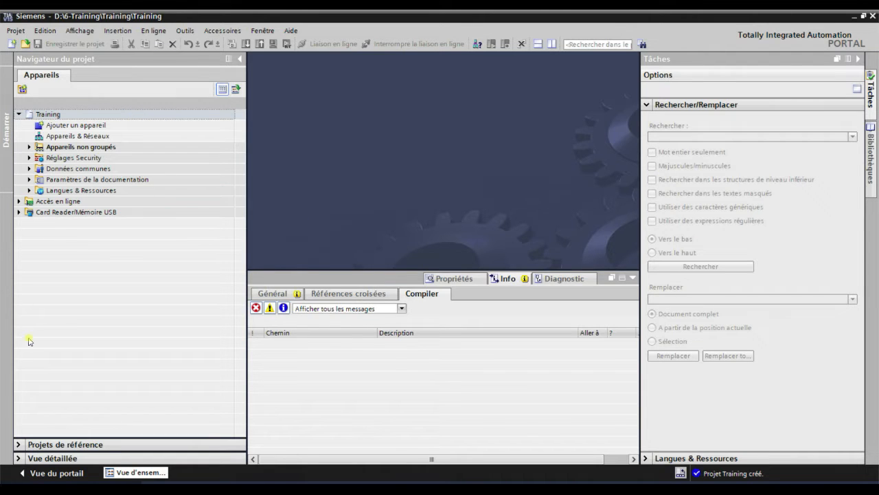
left_click(40, 115)
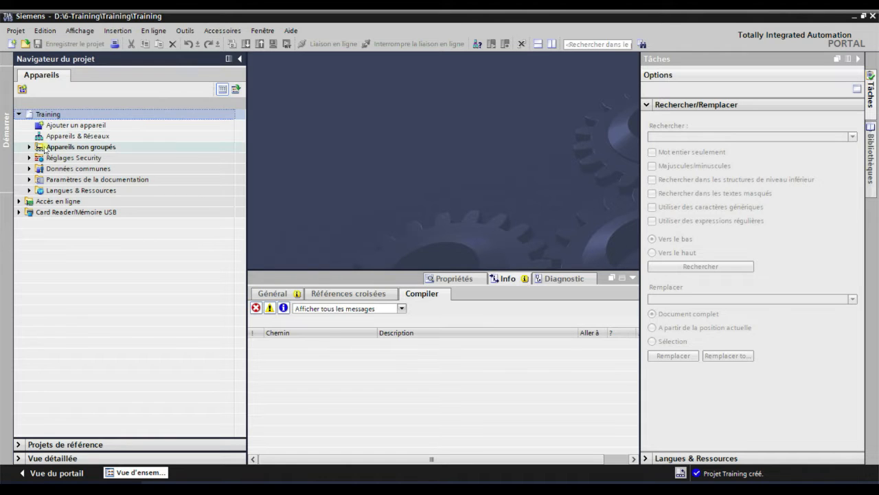
left_click(28, 147)
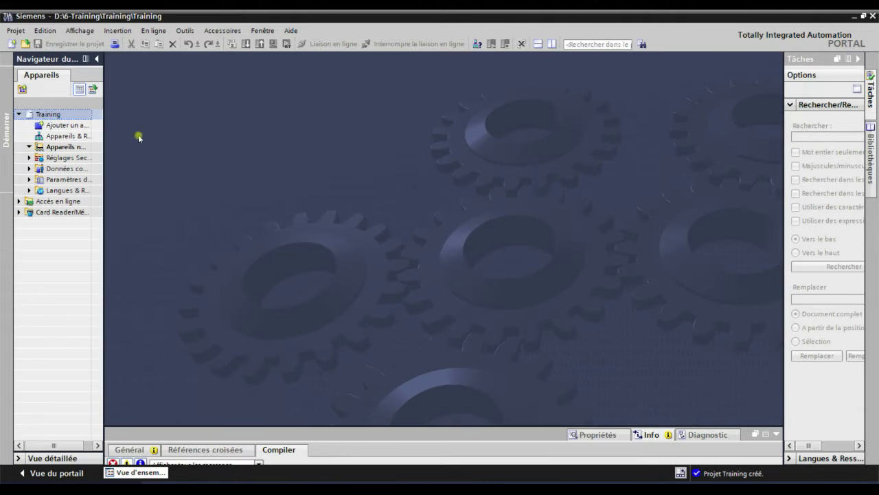
left_click_drag(103, 91, 208, 89)
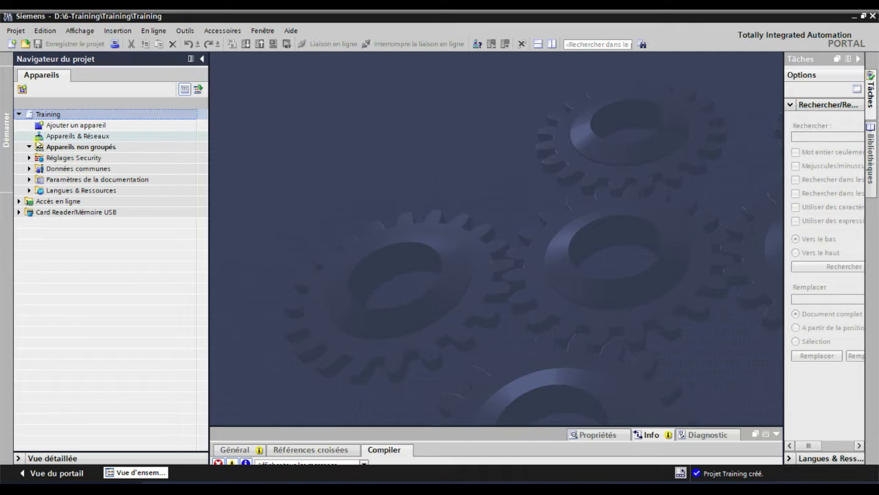
left_click(60, 137)
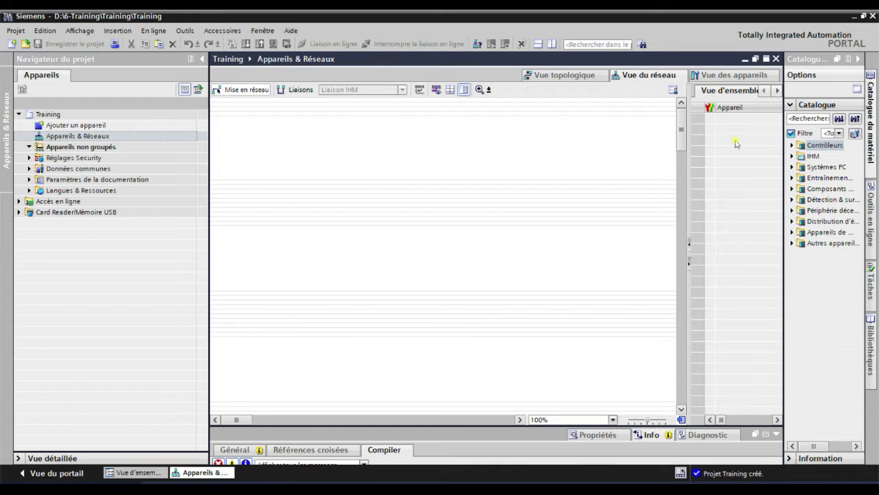
Resize the panes to enlarge the network overview and hardware catalogue, and check the device view before returning to the network view
left_click_drag(689, 156, 639, 165)
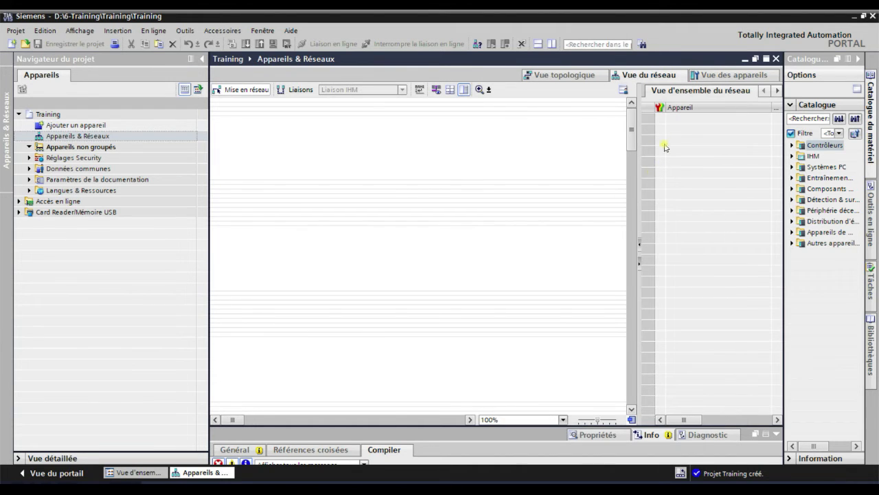
left_click_drag(783, 95, 762, 97)
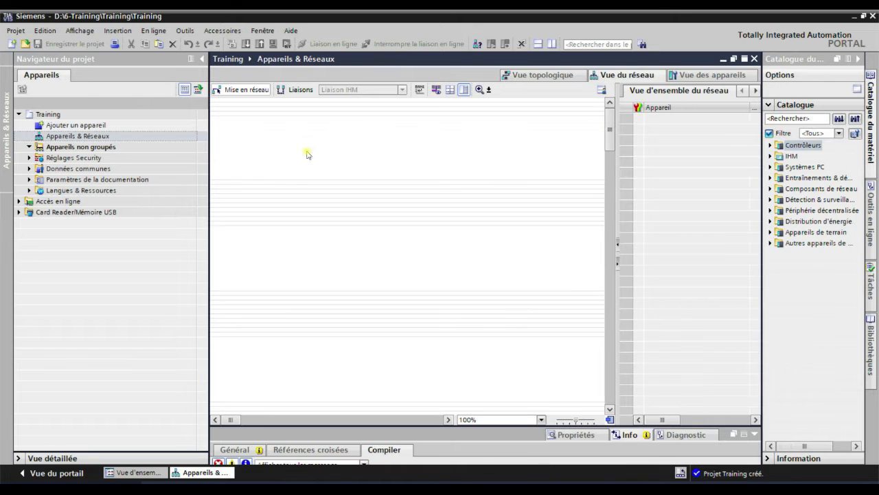
left_click_drag(209, 152, 116, 154)
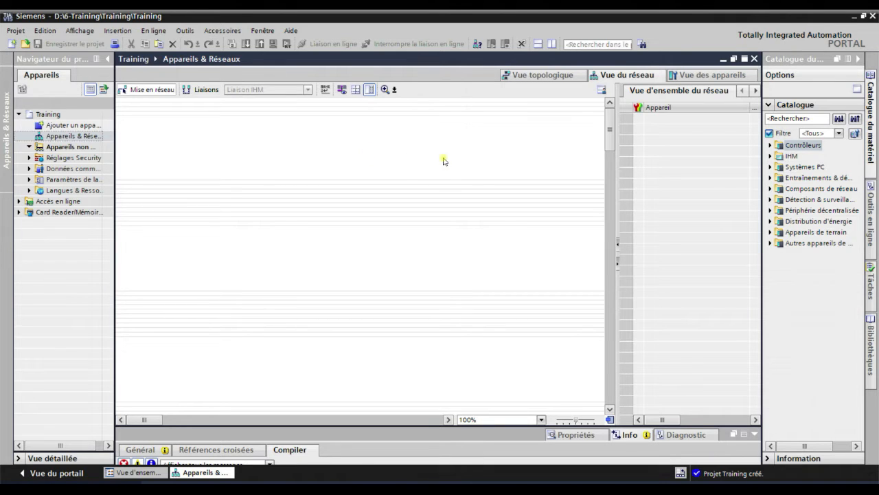
left_click(701, 75)
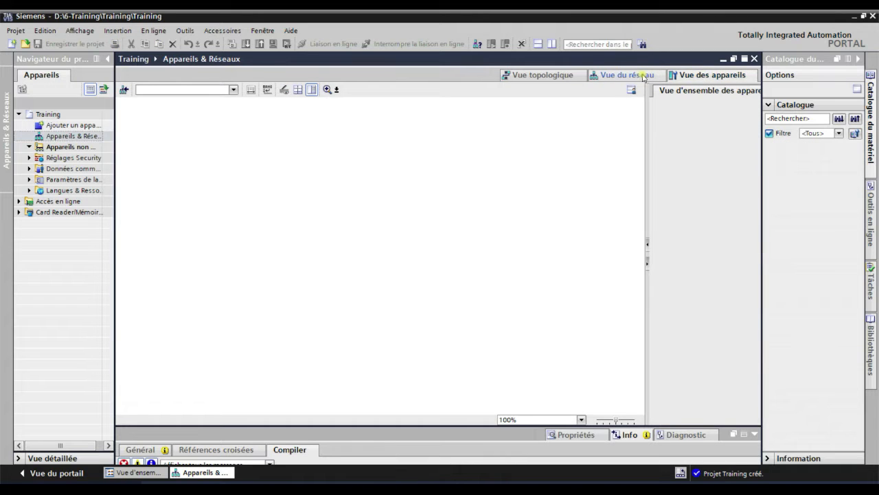
left_click(639, 76)
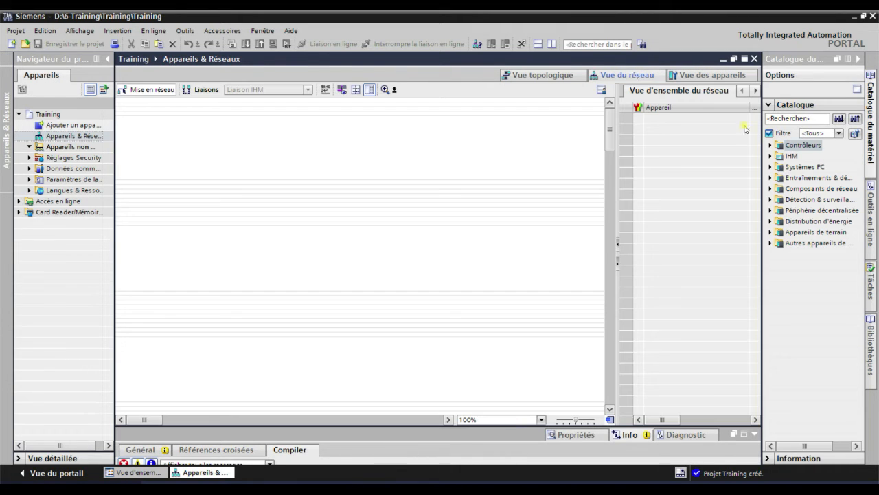
Examine the hardware catalogue categories, from Contrôleurs and IHM to network components, Périphérie décentralisée and Distribution d'énergie
left_click(771, 145)
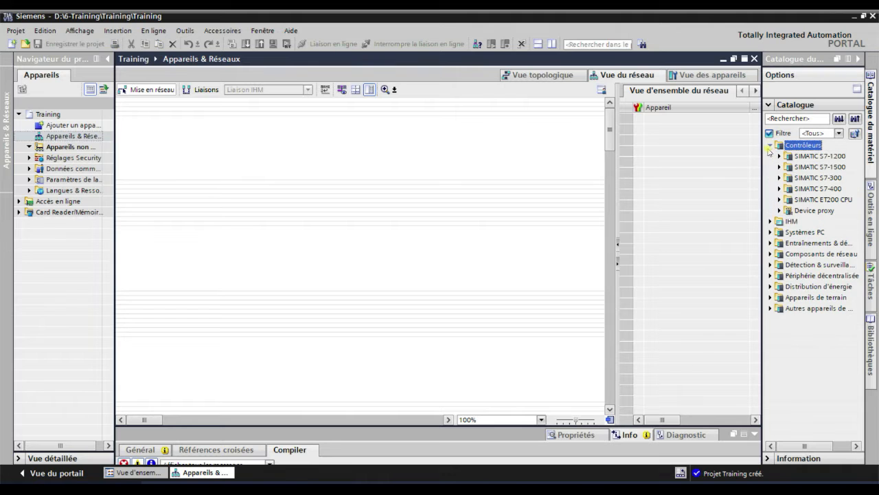
left_click_drag(762, 161, 684, 171)
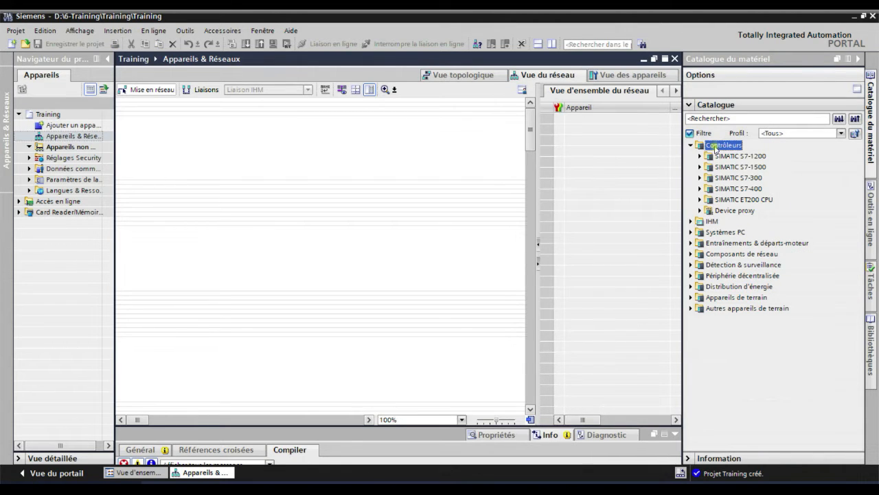
left_click(691, 221)
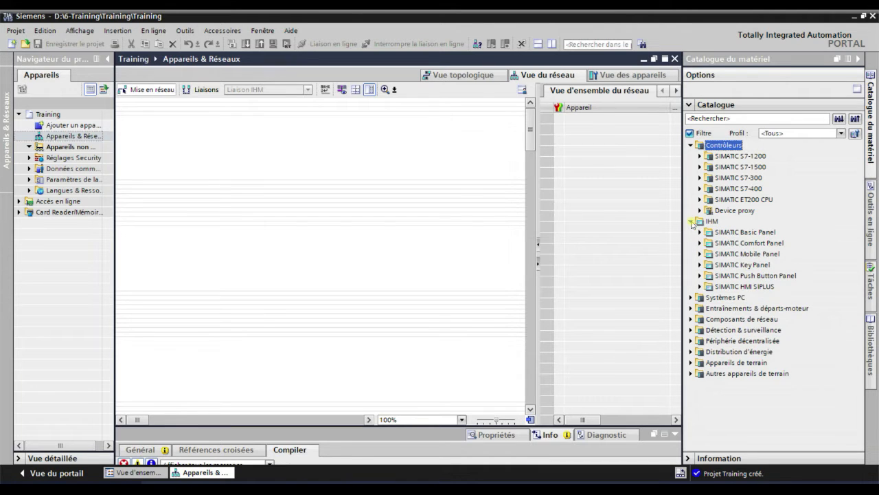
left_click(692, 309)
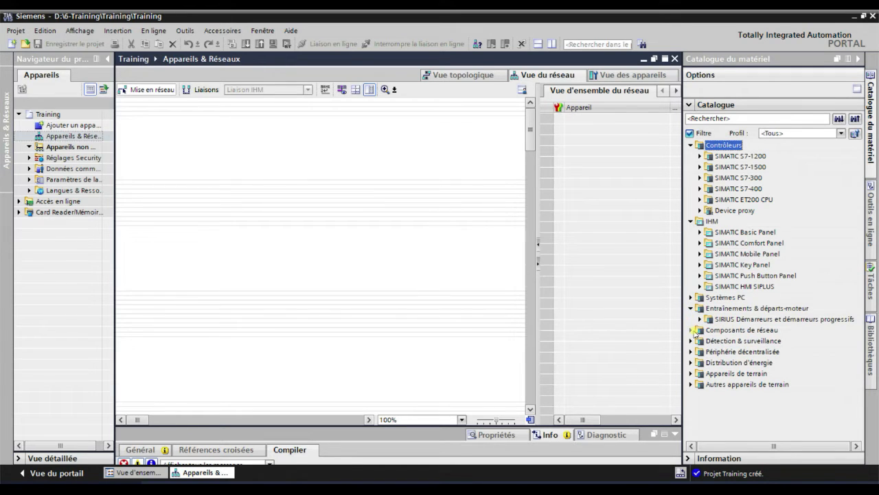
left_click(692, 331)
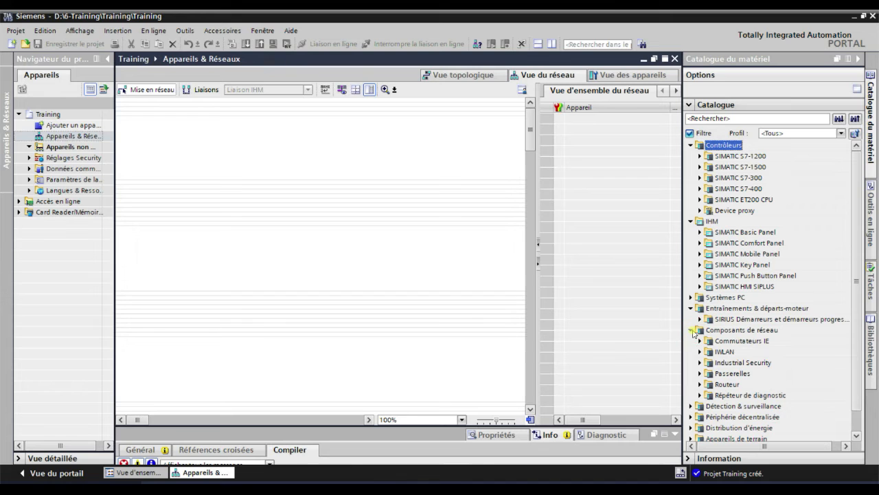
left_click(691, 406)
scroll(694, 402, "down", 2)
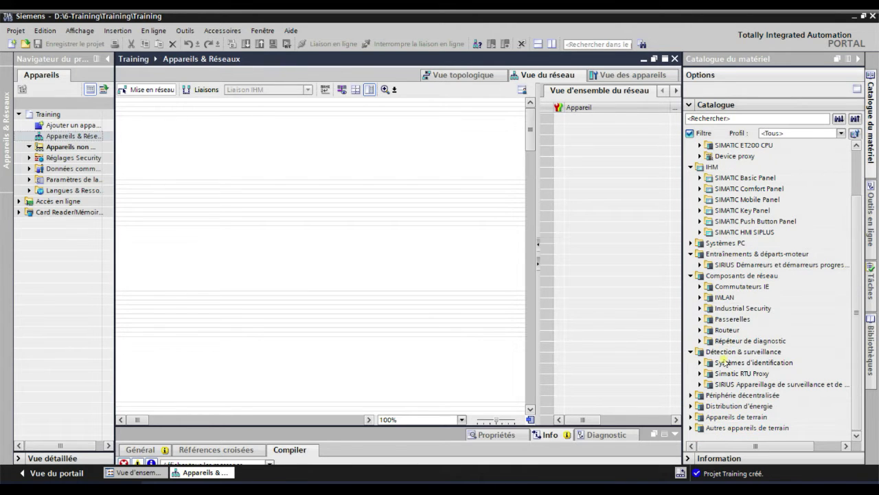
left_click(691, 395)
scroll(708, 392, "down", 4)
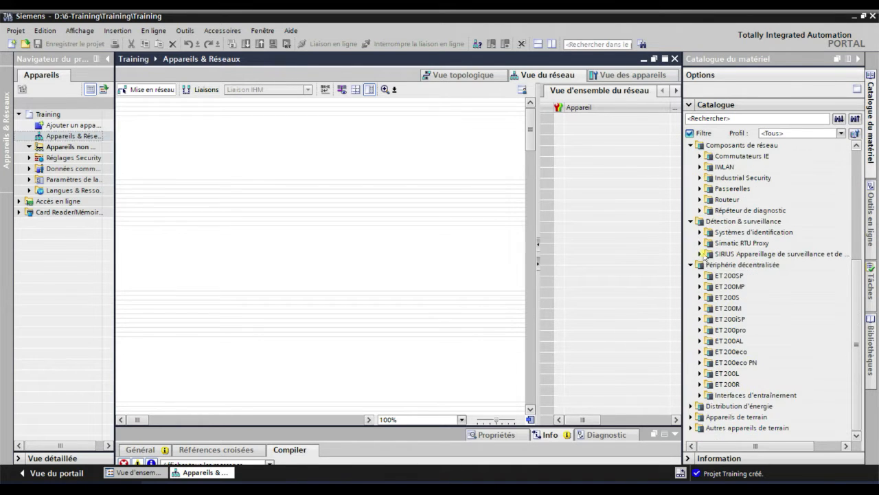
left_click(691, 406)
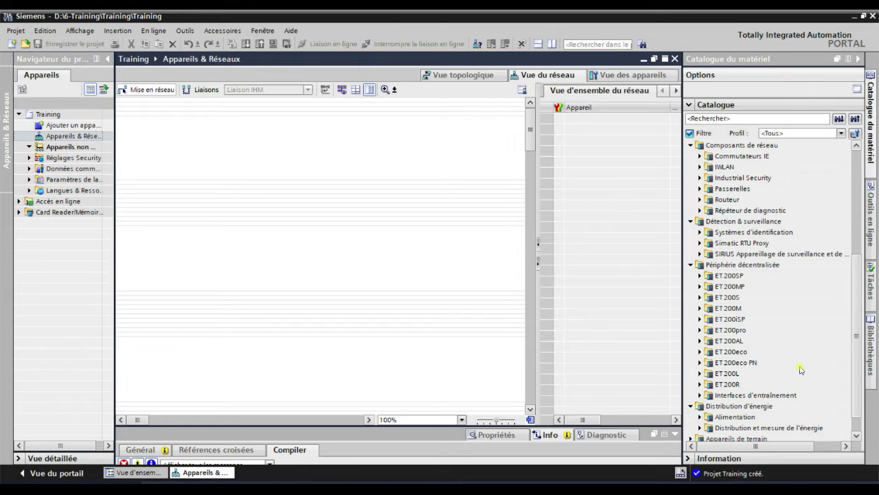
scroll(801, 369, "down", 1)
scroll(763, 198, "up", 8)
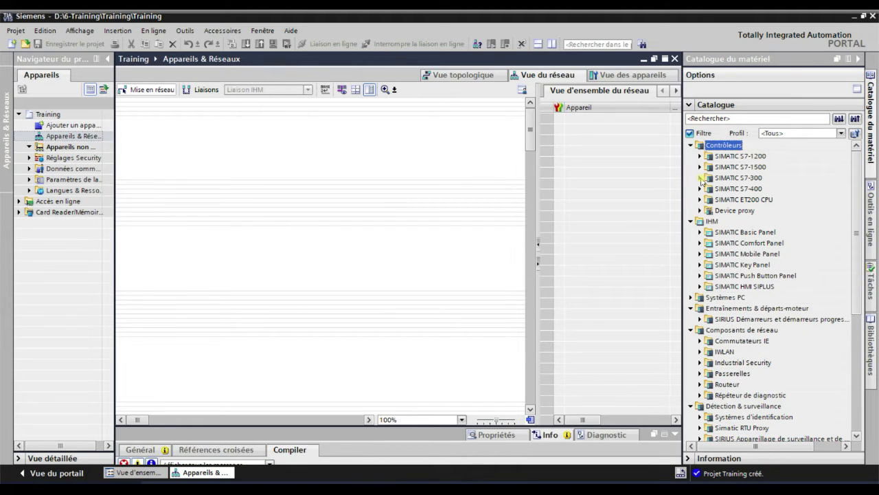
Examine the controller families in the catalogue: SIMATIC S7-300, S7-400, ET200 CPU and S7-1200
left_click(701, 178)
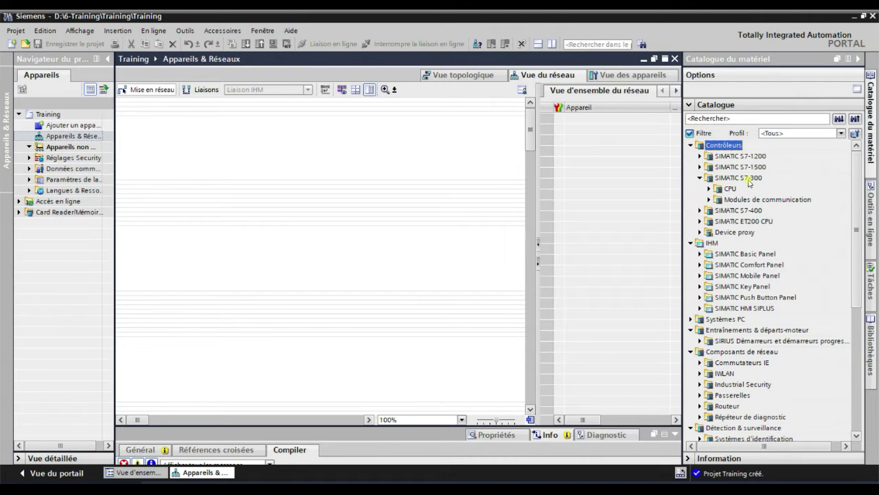
left_click(700, 210)
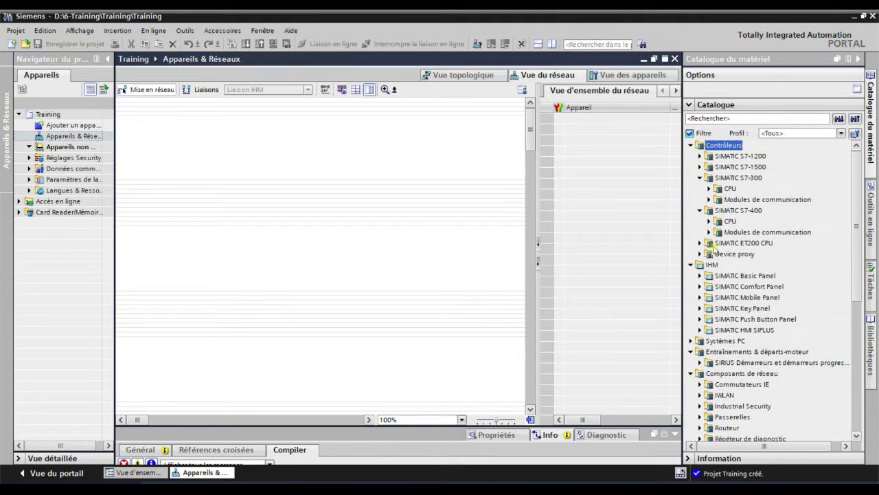
left_click(700, 243)
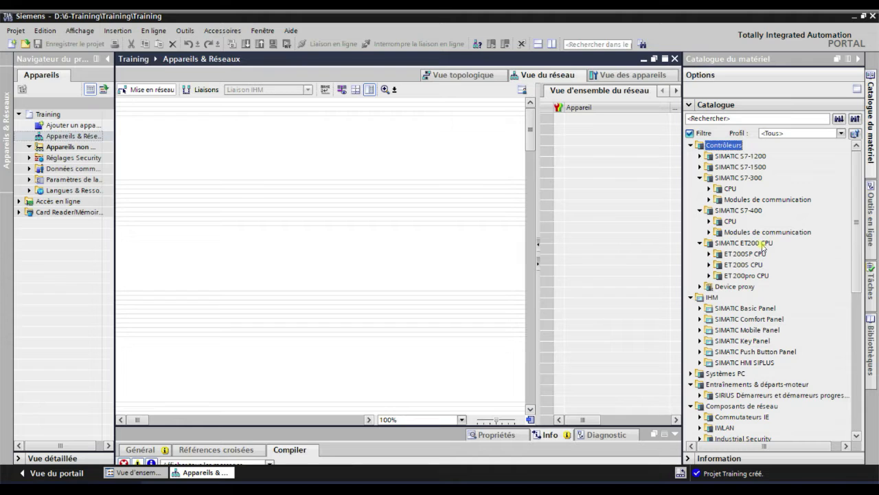
left_click(745, 261)
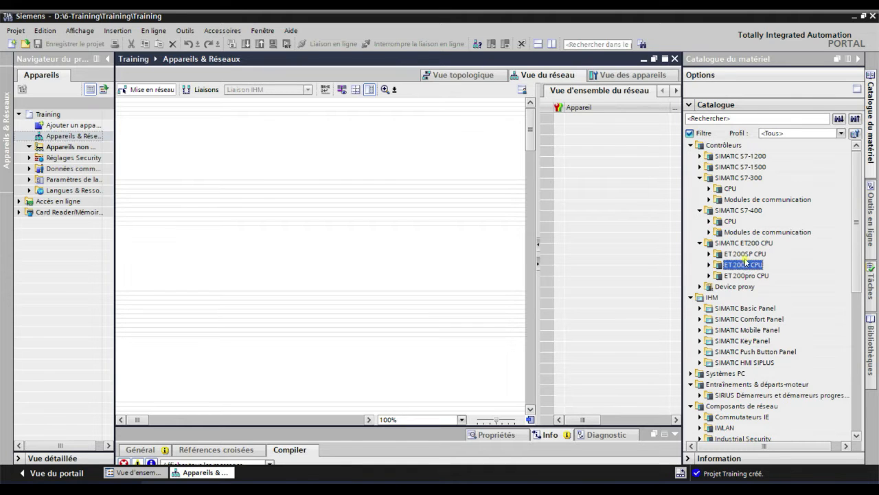
left_click(745, 254)
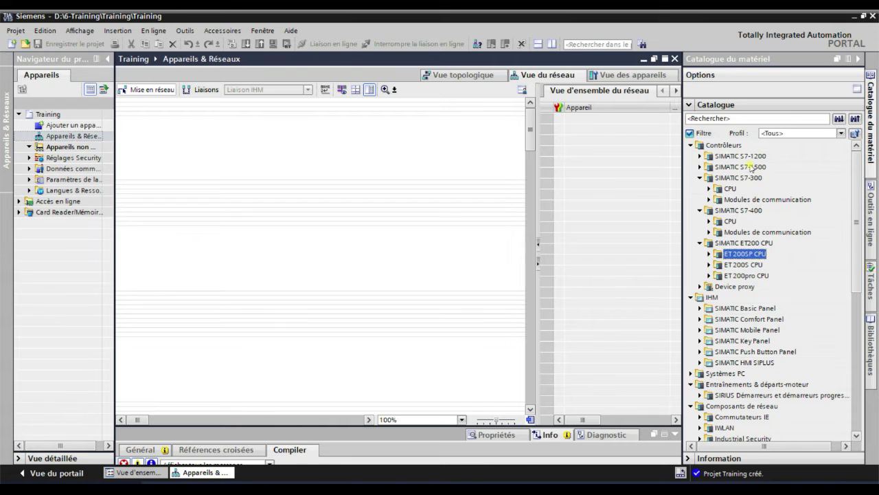
left_click(700, 156)
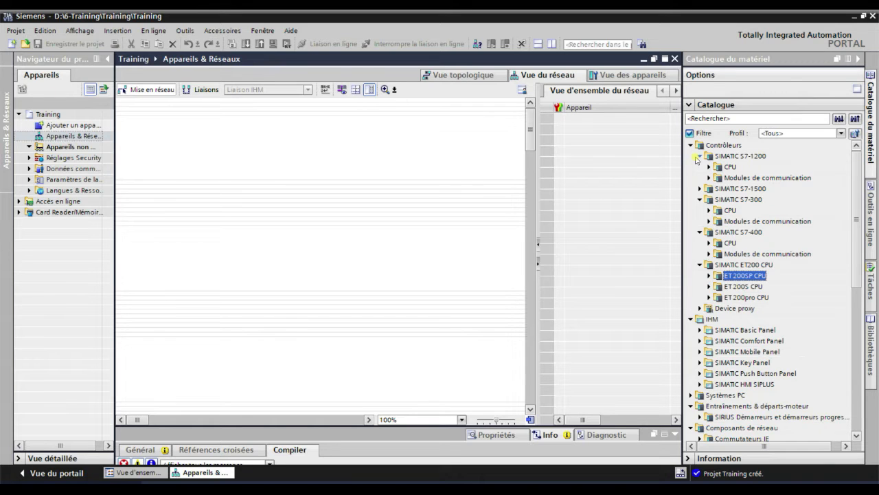
left_click(742, 157)
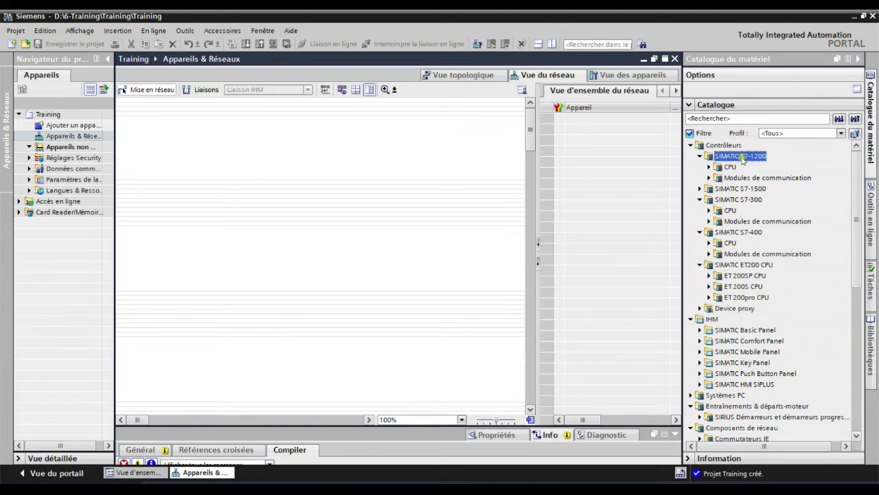
left_click(735, 200)
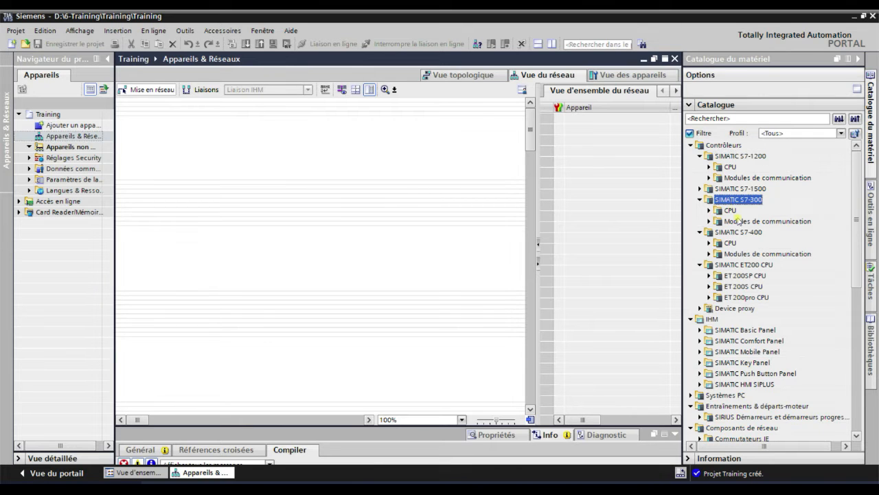
Add a CPU 1510SP-1 PN, article 6ES7 510-1DJ01-0AB0, from the ET 200SP CPU catalogue group to the network view
left_click(742, 276)
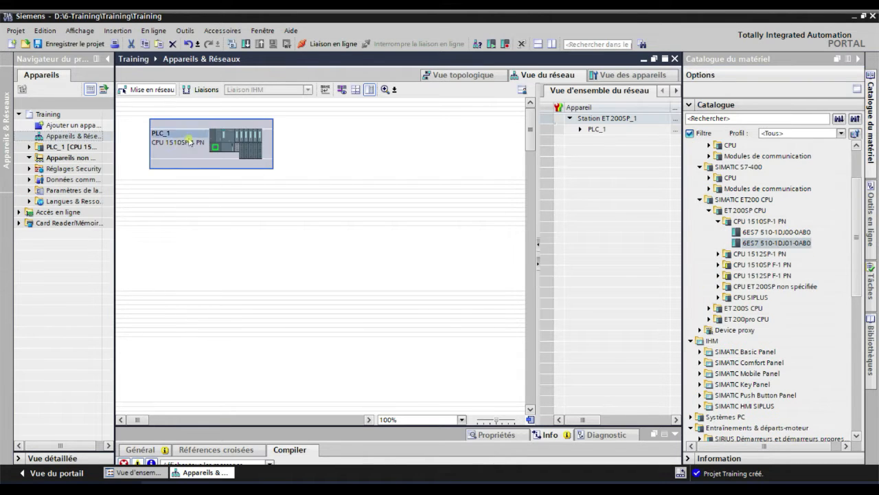
left_click(224, 140)
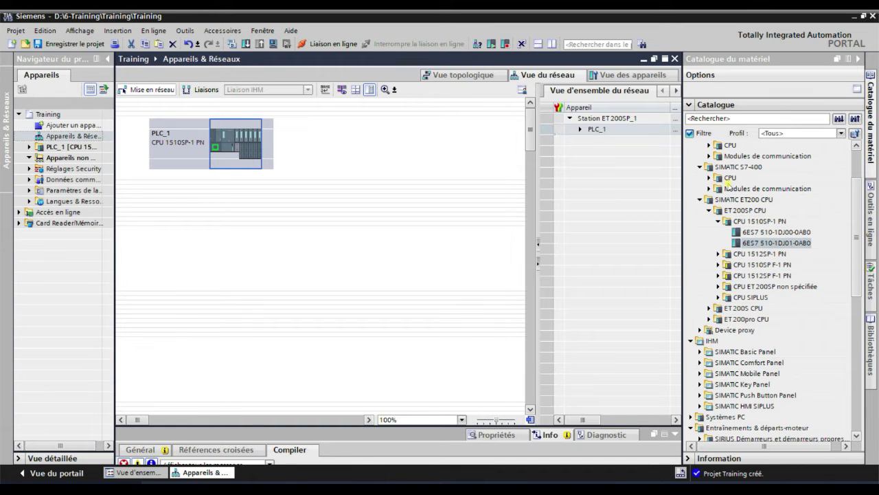
Examine the SIMATIC S7-1200 CPU models in the catalogue, from CPU 1211C AC/DC/Rly to CPU 1215FC DC/DC/Rly
left_click(701, 167)
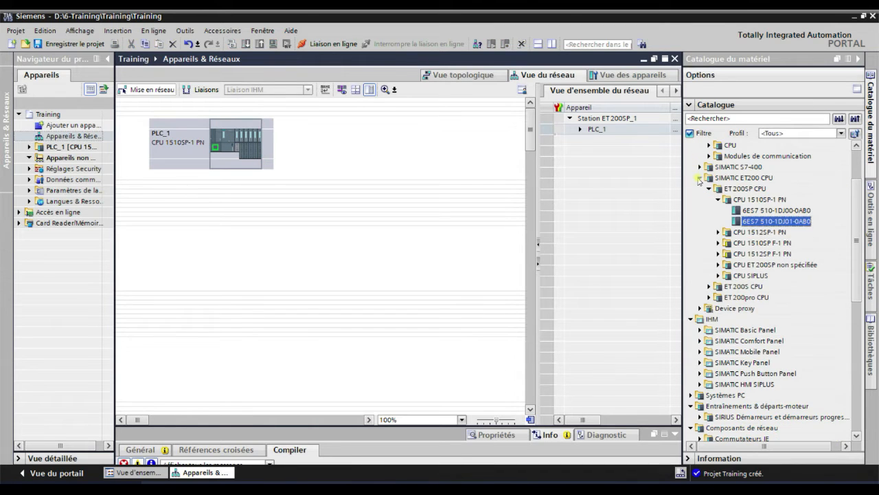
left_click(701, 178)
scroll(702, 180, "up", 2)
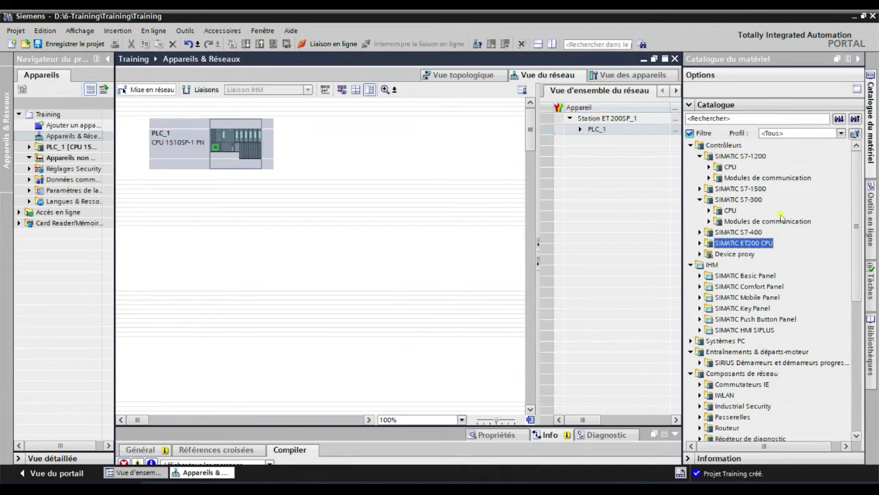
left_click(710, 167)
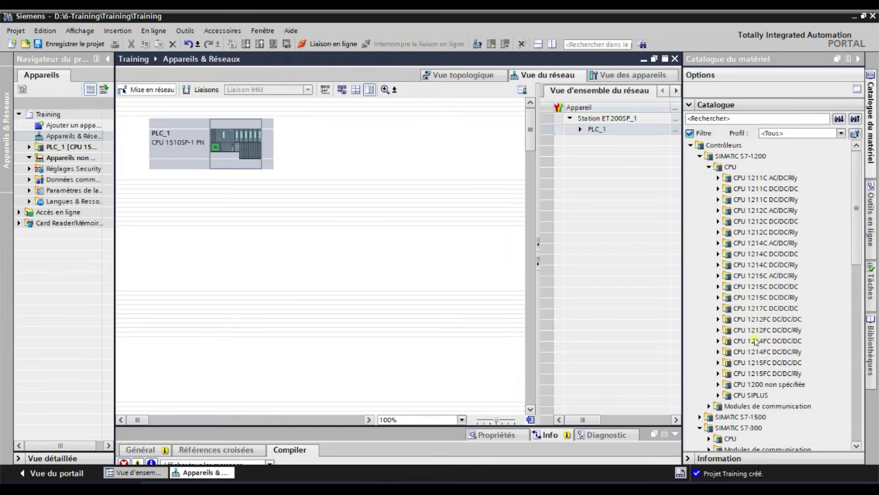
left_click(756, 311)
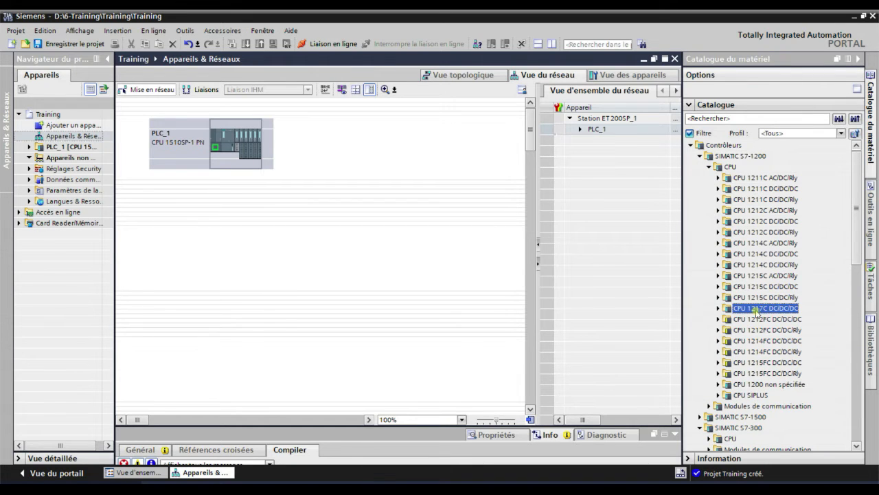
left_click(756, 178)
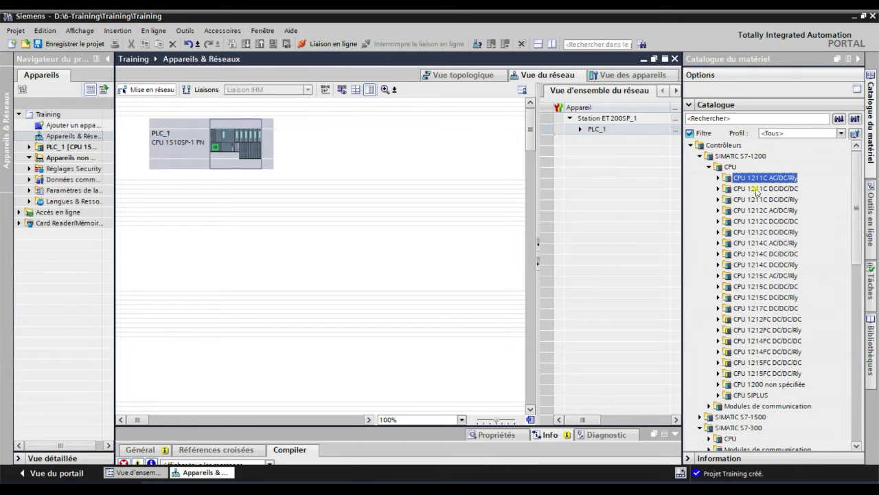
left_click(759, 374)
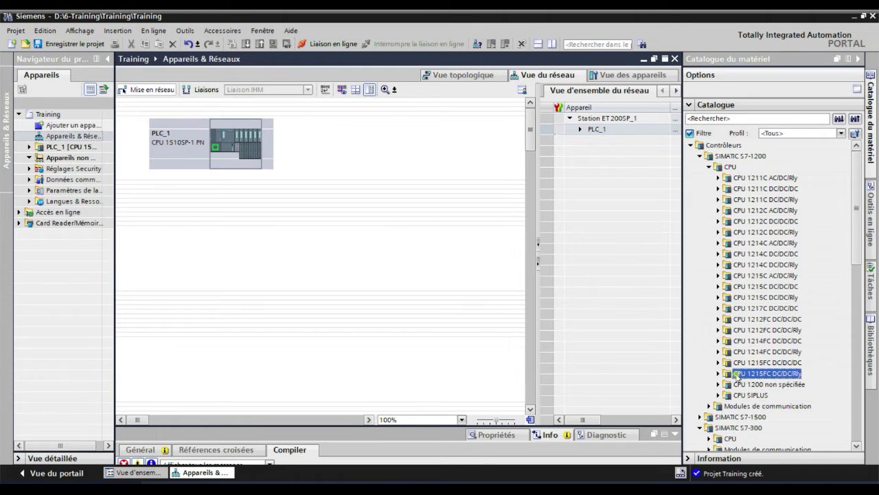
left_click(756, 308)
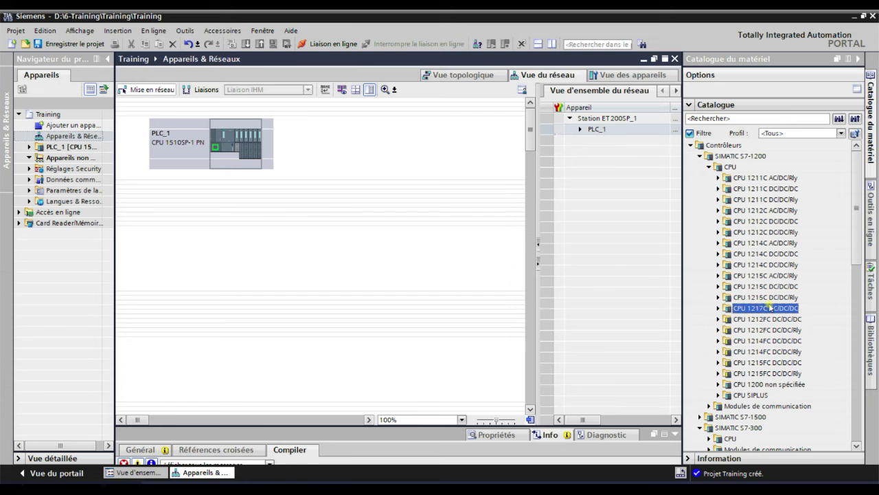
Compare the two article versions of CPU 1215C DC/DC/DC, 6ES7 215-1AG31-0XB0 and 6ES7 215-1AG40-0XB0
left_click(747, 286)
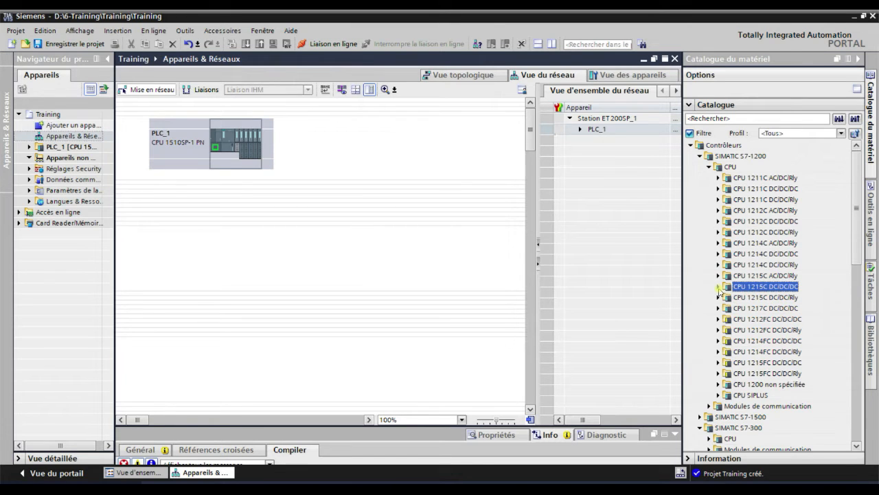
left_click(718, 286)
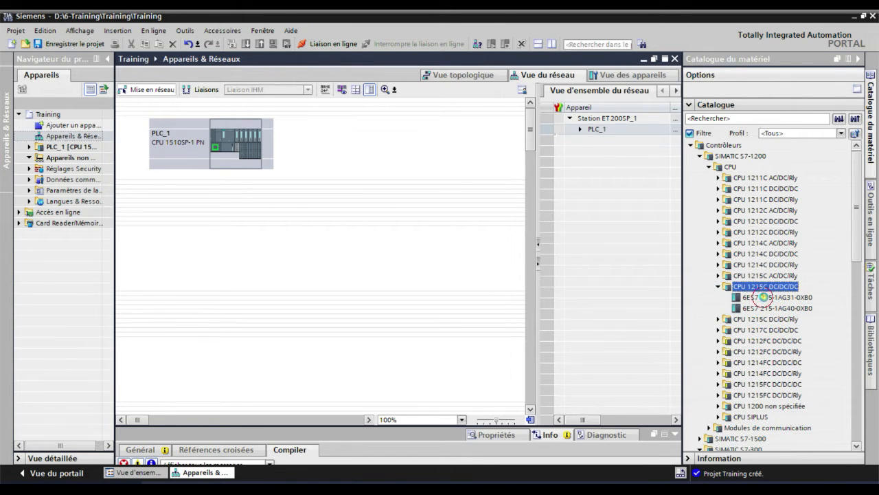
left_click(773, 297)
left_click(775, 308)
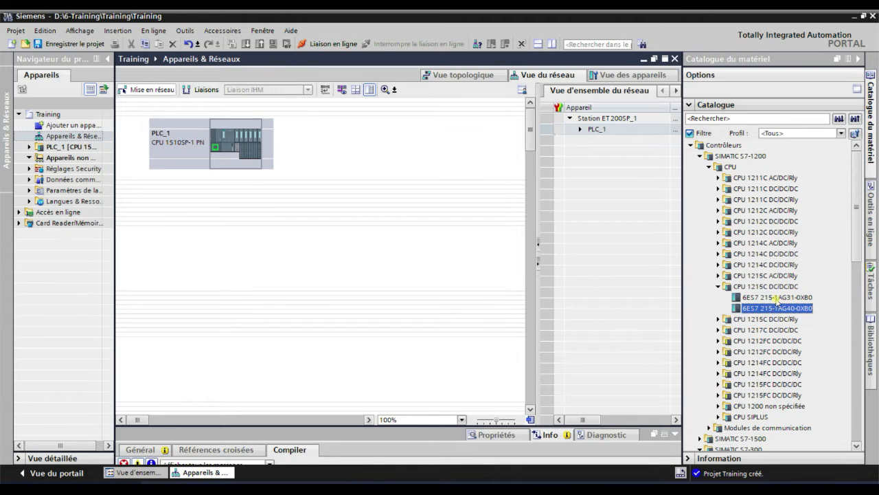
left_click(777, 298)
left_click(775, 309)
left_click(779, 298)
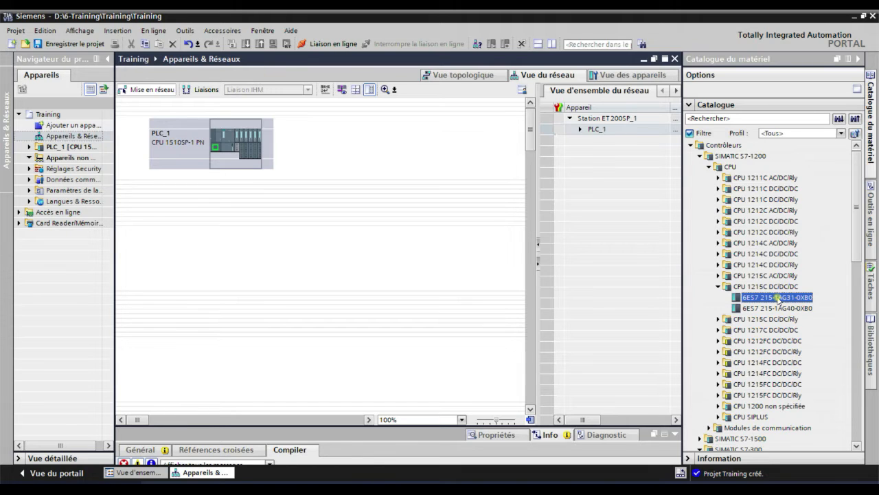
left_click(779, 309)
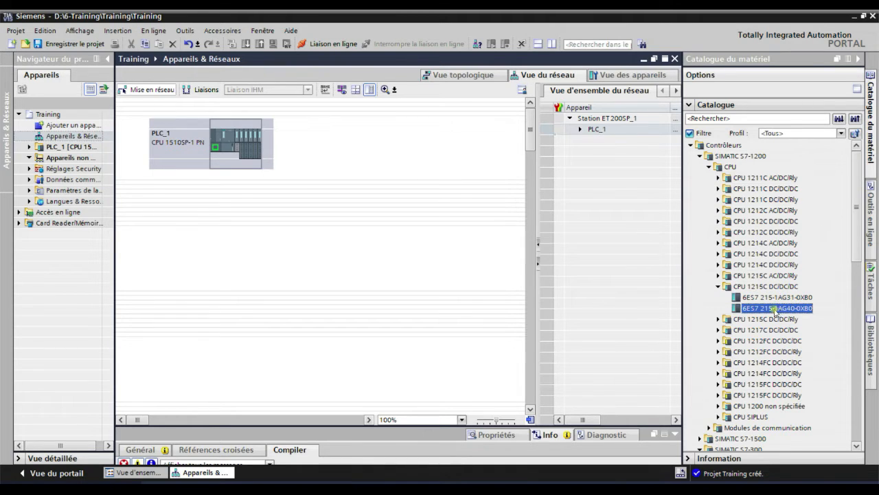
left_click(780, 299)
left_click(780, 309)
left_click(779, 300)
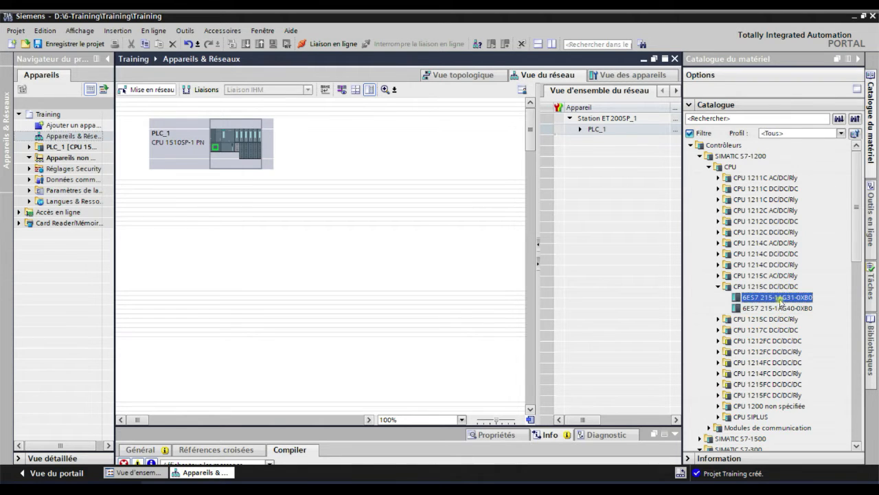
Add the CPU 1215C DC/DC/DC, article 6ES7 215-1AG40-0XB0, to the network view beside PLC_1
left_click(779, 298)
left_click(776, 309)
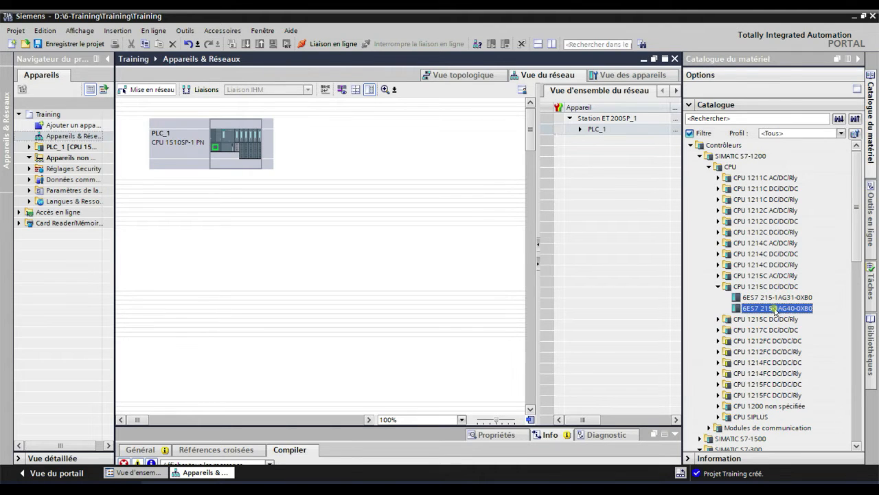
left_click_drag(775, 309, 361, 141)
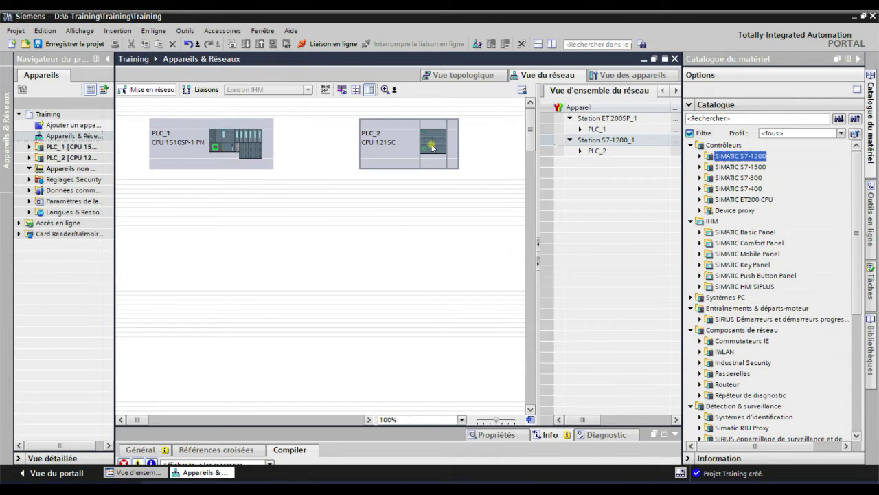
Open PLC_2 in the device view and widen the rack area to show more module slots
double_click(432, 147)
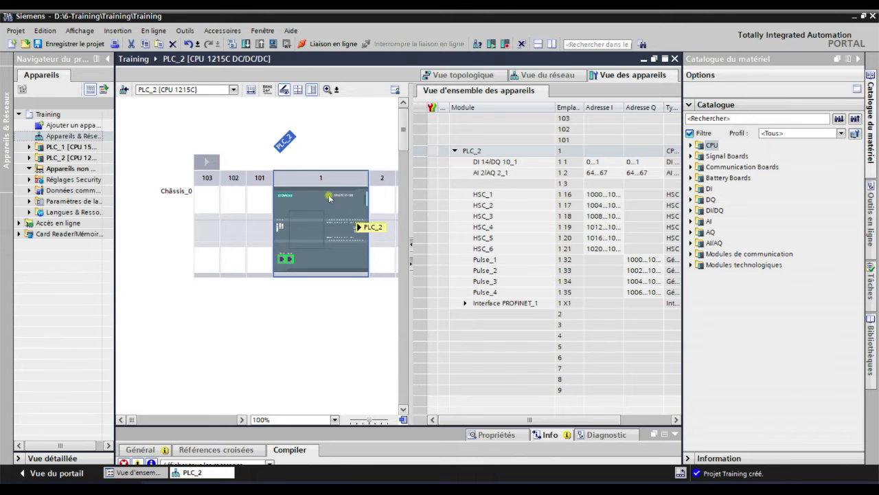
left_click(390, 177)
left_click_drag(410, 156, 546, 156)
left_click(388, 214)
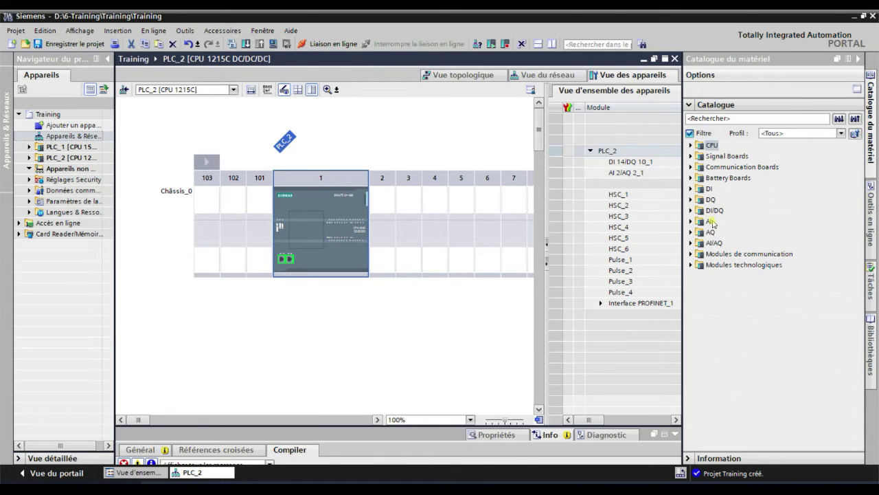
Examine the communication and technology module categories offered for PLC_2, and return to the network view
left_click(691, 254)
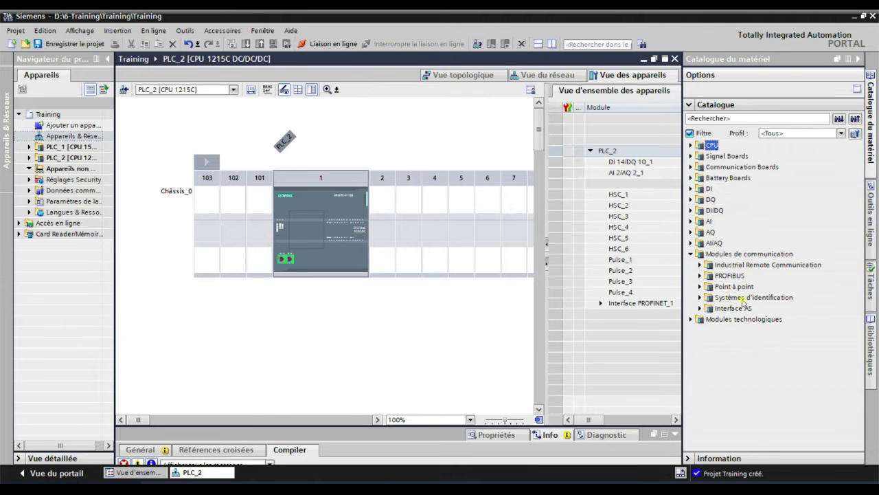
left_click(691, 319)
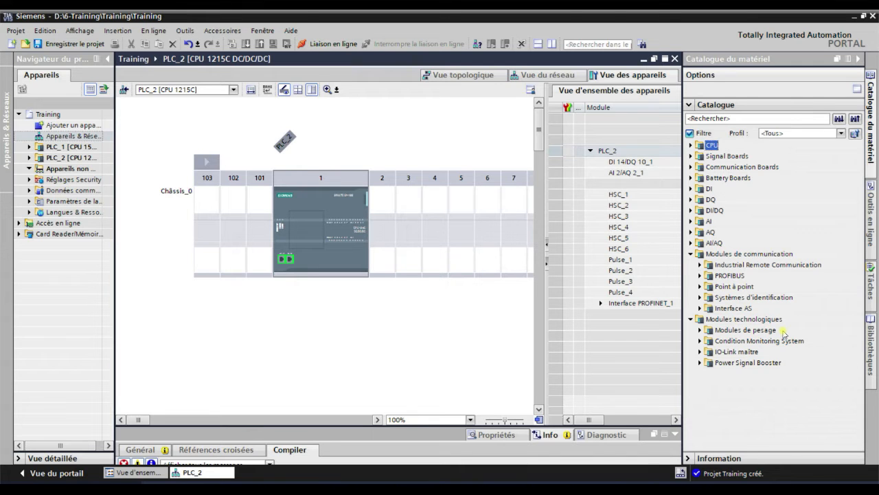
left_click(550, 77)
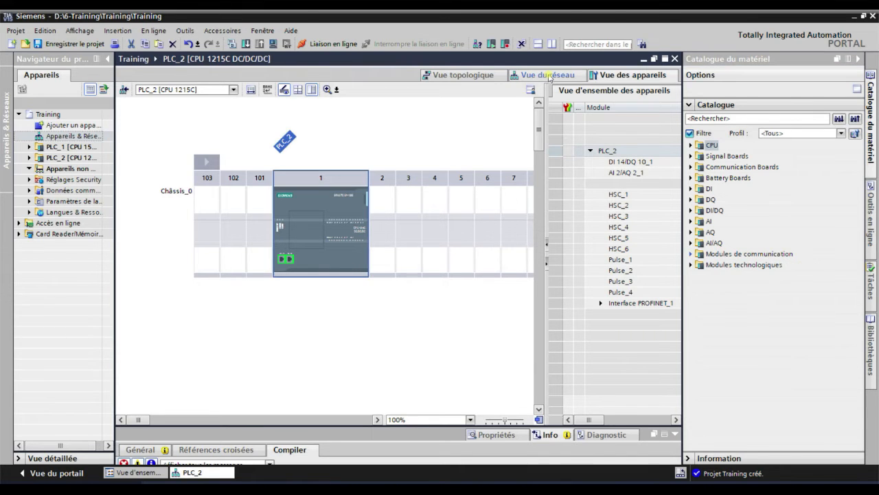
left_click(549, 77)
Open PLC_1 in the device view and expand the ET 200SP CPU catalogue category
left_click(237, 143)
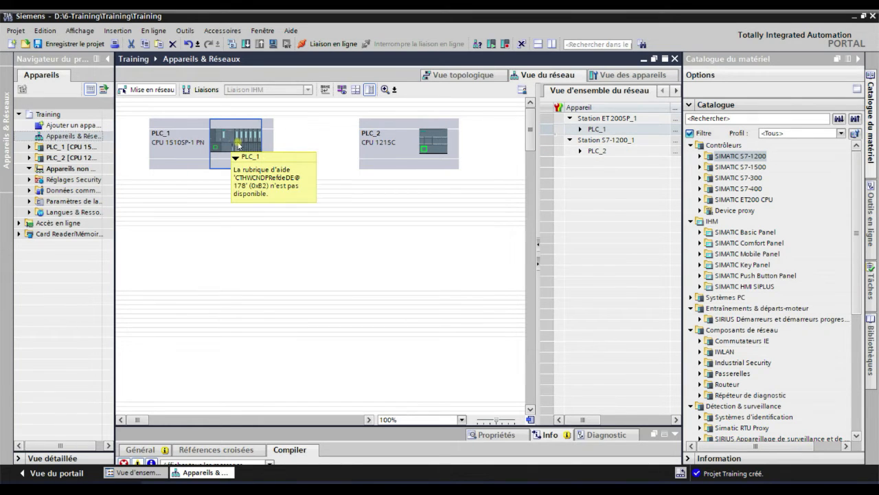
double_click(232, 140)
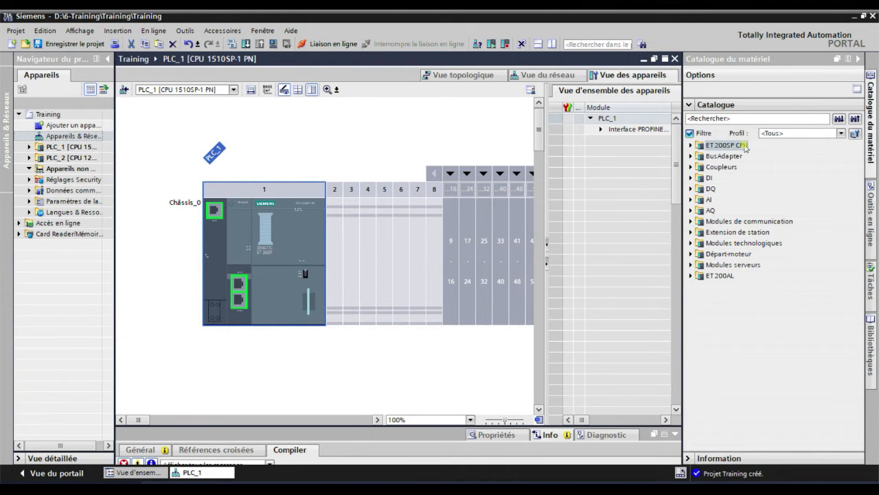
left_click(692, 146)
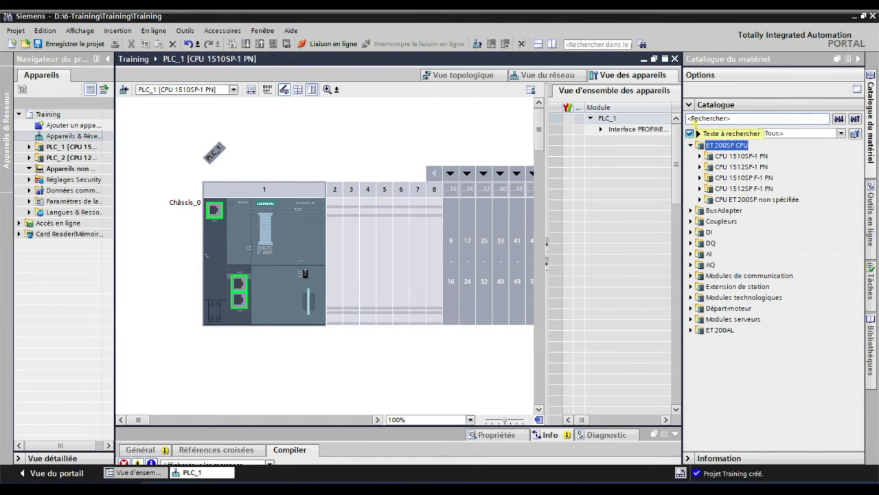
mouse_move(695, 120)
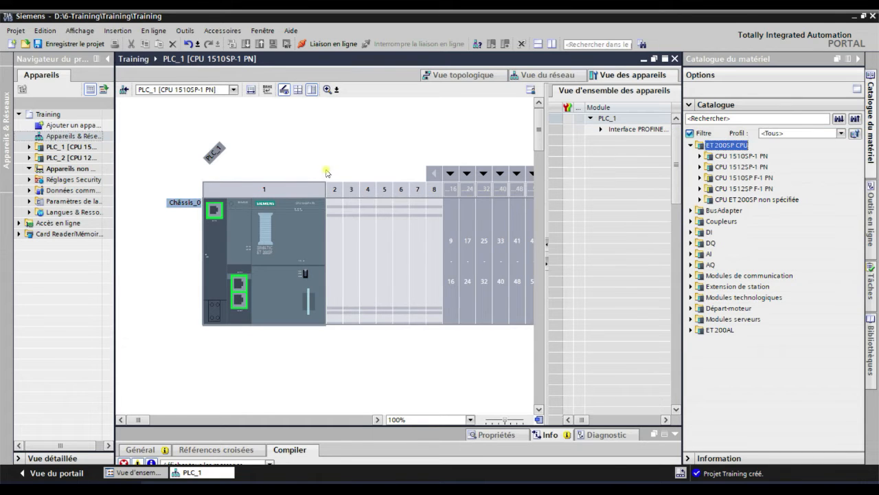
Examine the CPU in slot 1 and the empty module slots 2, 3 and 4 of the PLC_1 rack
left_click(297, 234)
scroll(296, 233, "down", 2)
scroll(297, 234, "up", 2)
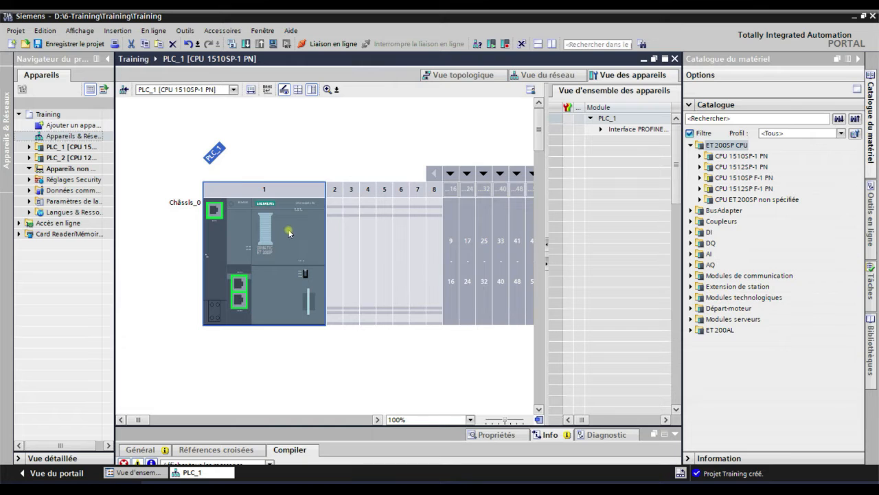
left_click(348, 207)
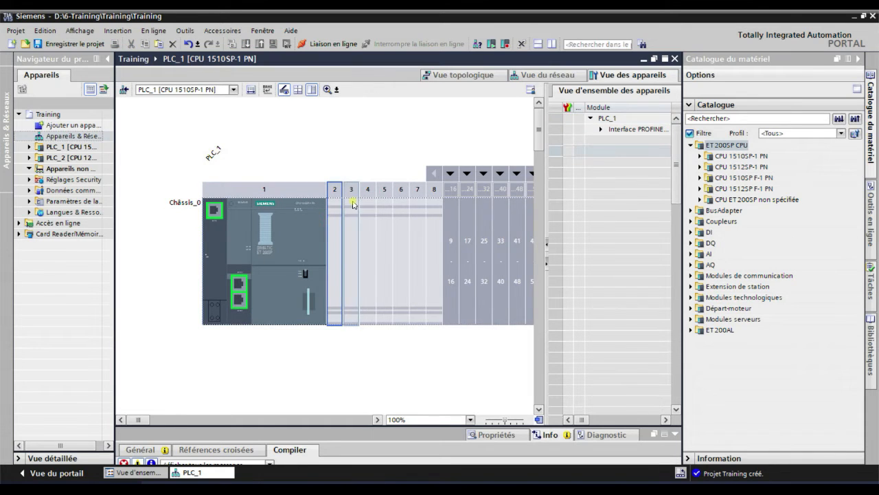
left_click(353, 205)
left_click(368, 217)
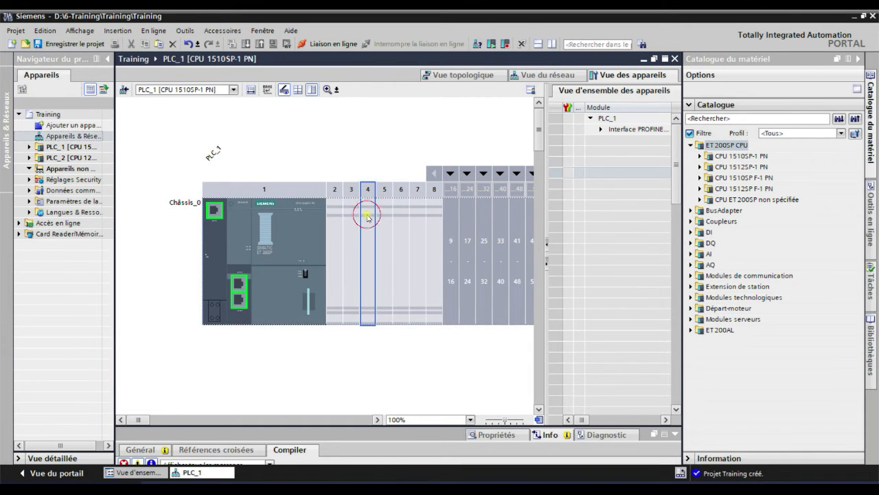
left_click(334, 230)
left_click(352, 229)
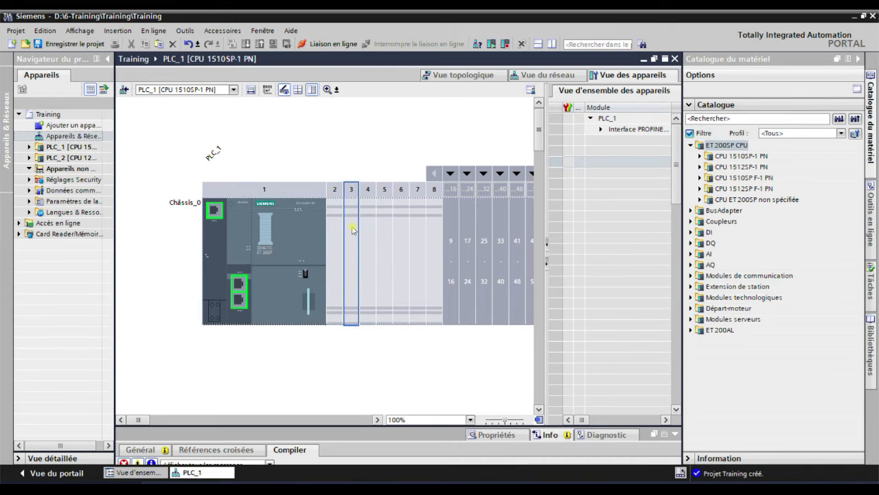
left_click(368, 221)
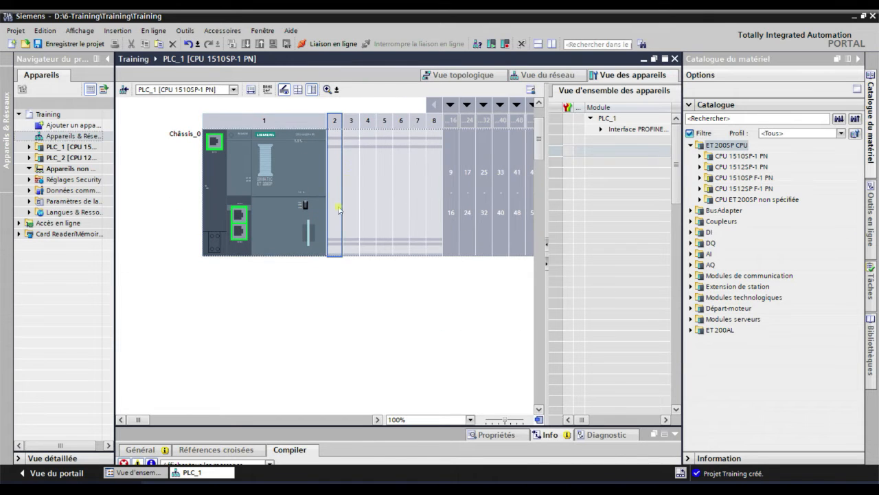
Add a DI 16x24VDC ST input module, article 6ES7 131-6BH01-0BA0, to slot 2 of the PLC_1 rack
left_click(692, 232)
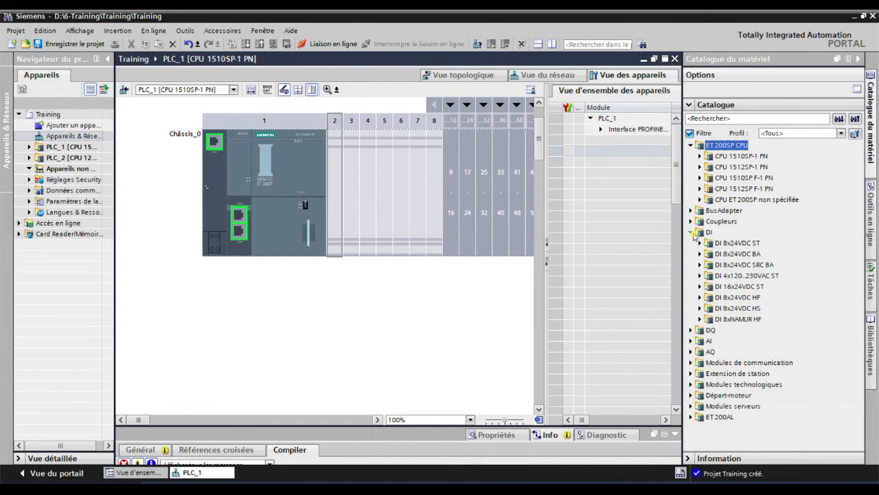
left_click(701, 286)
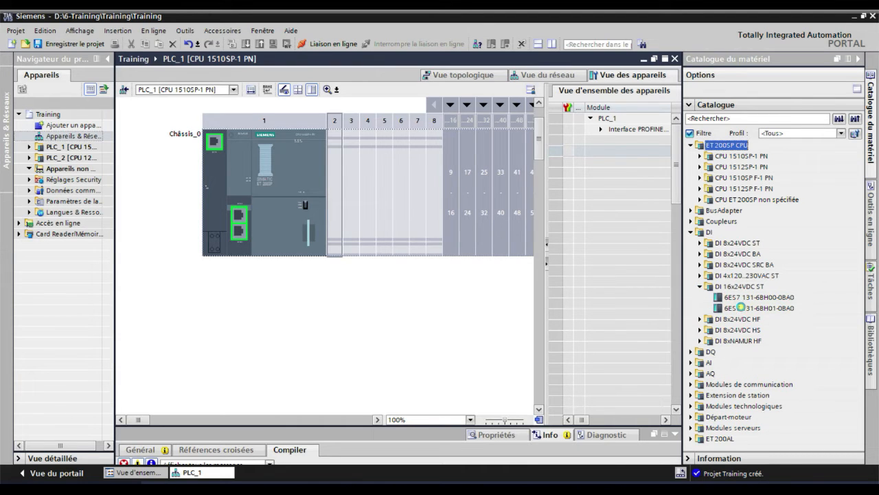
left_click(740, 308)
left_click_drag(743, 311, 332, 176)
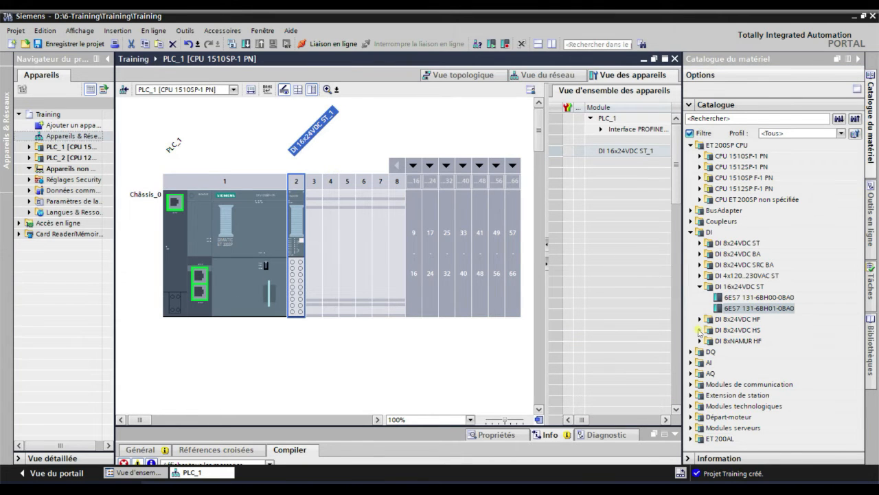
Add a DQ 16x24VDC/0.5A ST output module, article 6ES7 132-6BH01-0BA0, to slot 3 of the PLC_1 rack
left_click(700, 287)
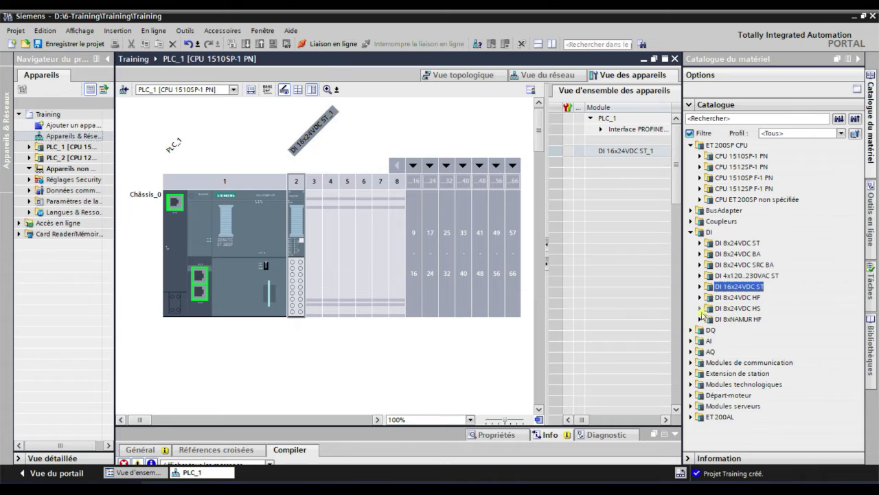
left_click(692, 233)
left_click(692, 244)
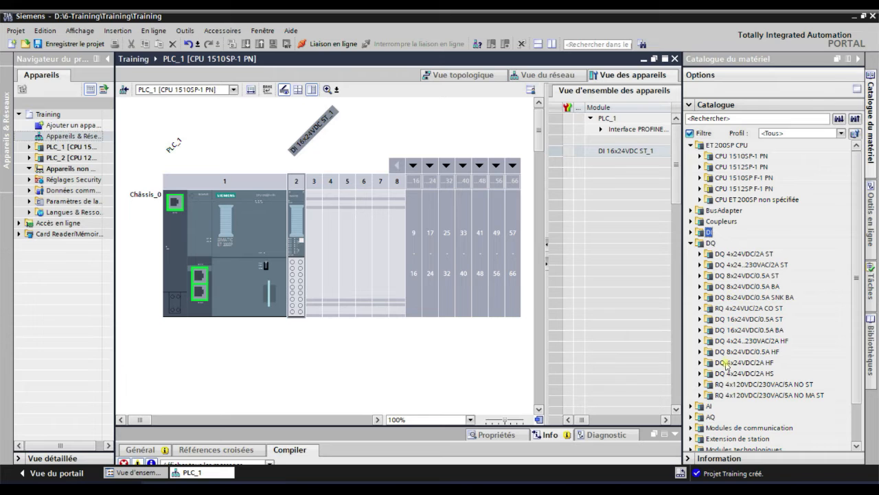
left_click(738, 319)
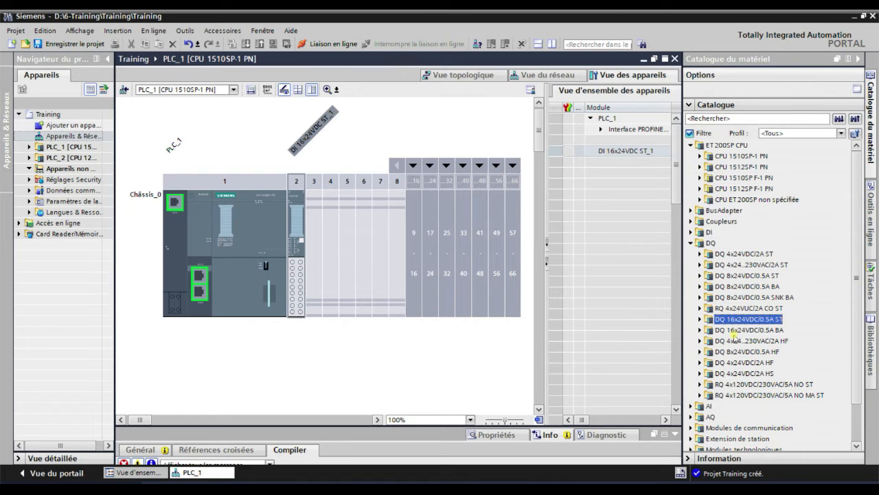
left_click(735, 331)
scroll(738, 323, "down", 1)
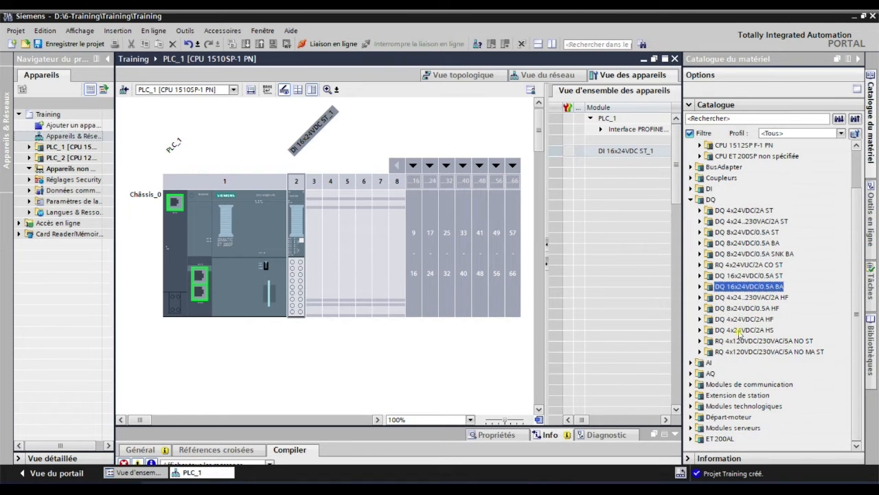
left_click(740, 276)
left_click(701, 276)
left_click_drag(755, 297, 317, 264)
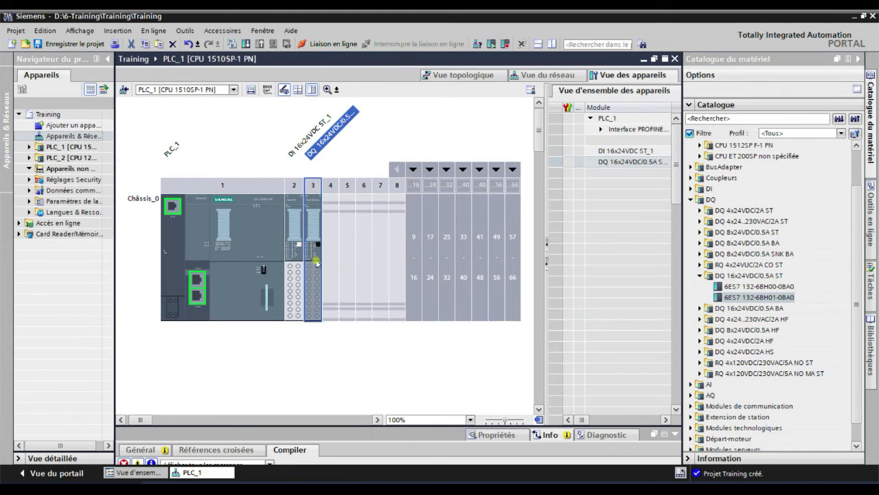
left_click(692, 201)
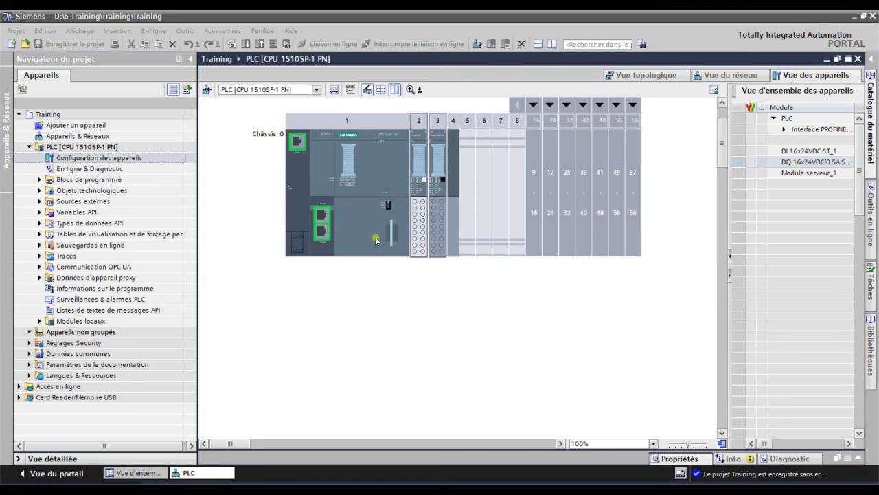
Examine the CPU in slot 1 and compare the base units of the DI and DQ modules in slots 2 and 3
left_click(377, 240)
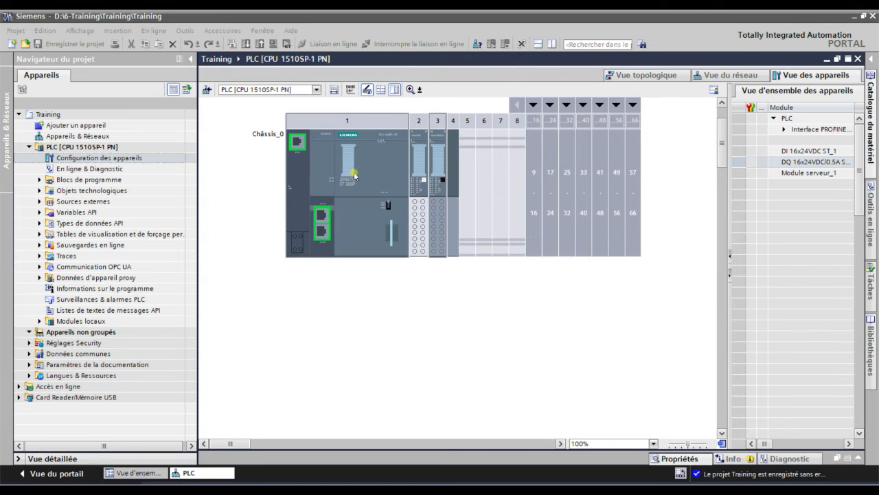
left_click(422, 216)
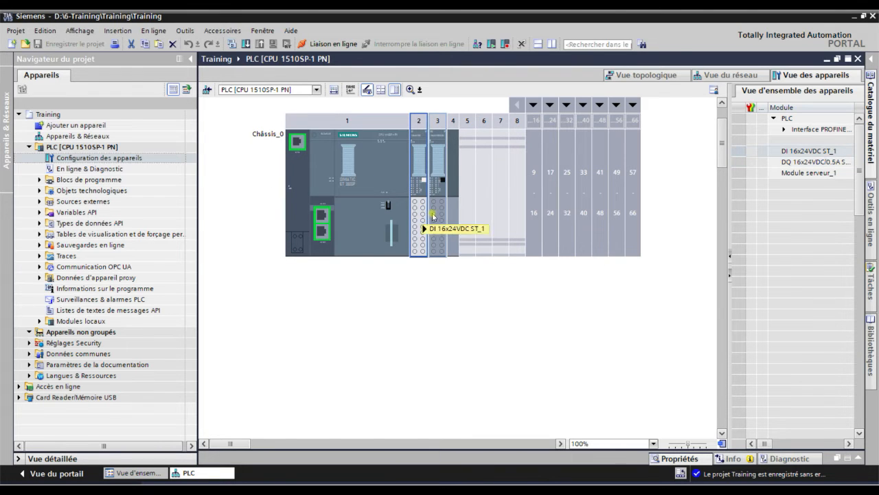
left_click(434, 221)
left_click(419, 232)
left_click(437, 231)
left_click(420, 234)
left_click(443, 234)
left_click(421, 233)
left_click(432, 232)
left_click(421, 235)
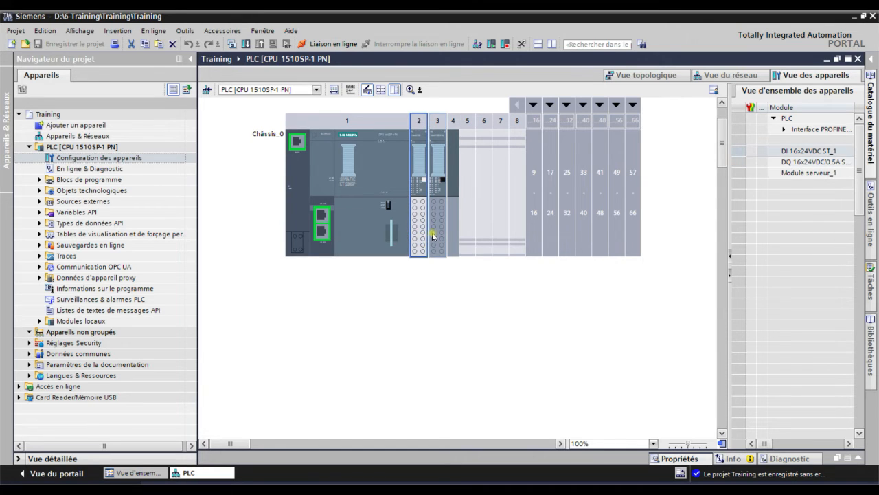
left_click(433, 234)
left_click(421, 237)
left_click(433, 234)
Open the properties of the DI 16x24VDC ST module in slot 2 and examine its potential group options
right_click(419, 227)
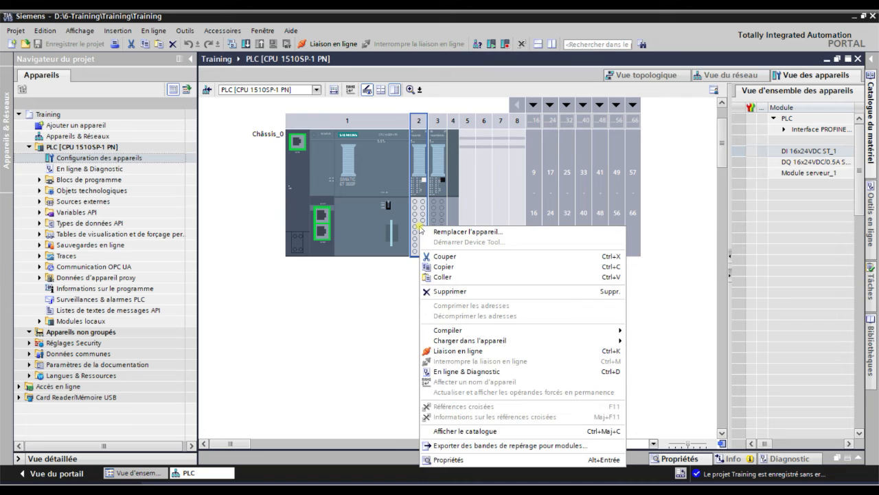
left_click(450, 459)
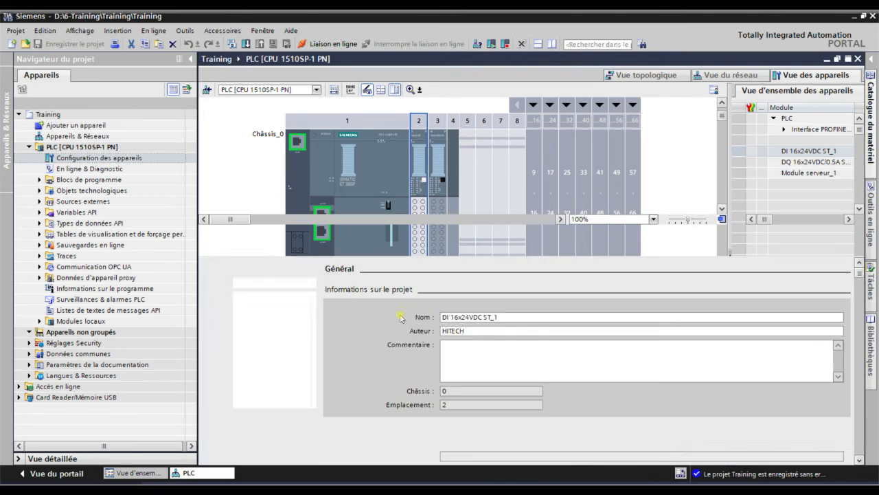
left_click(226, 273)
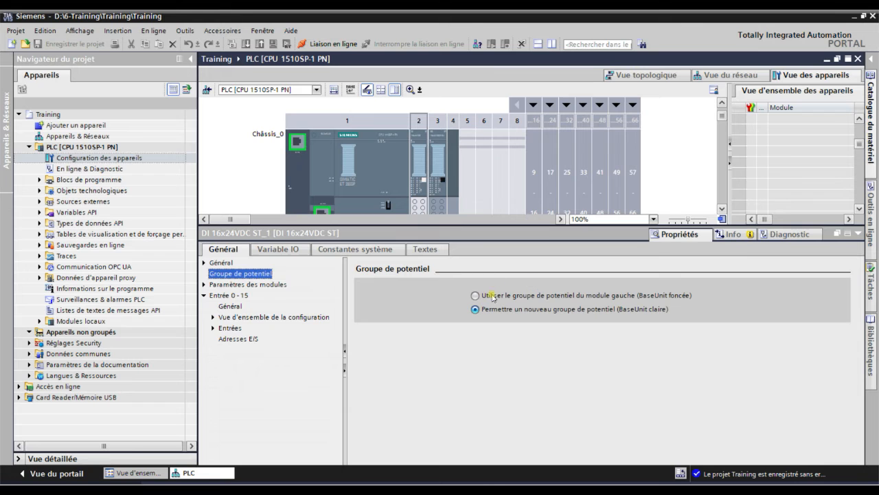
left_click(419, 226)
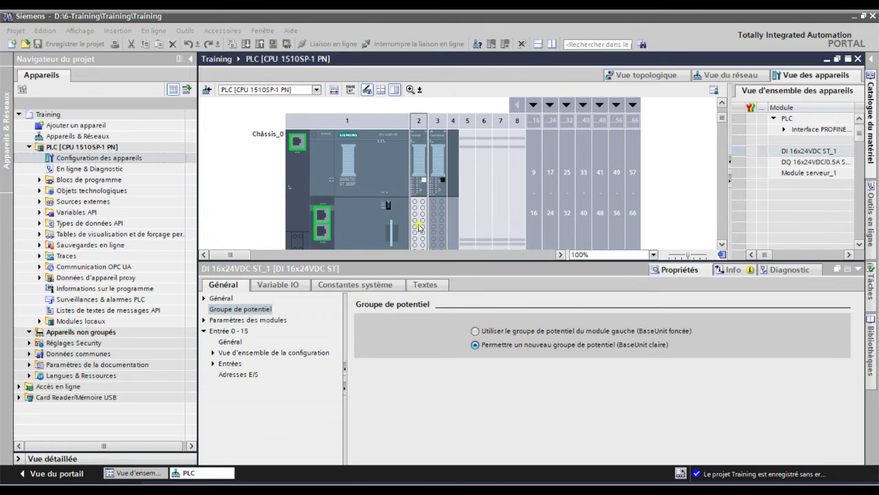
left_click(433, 217)
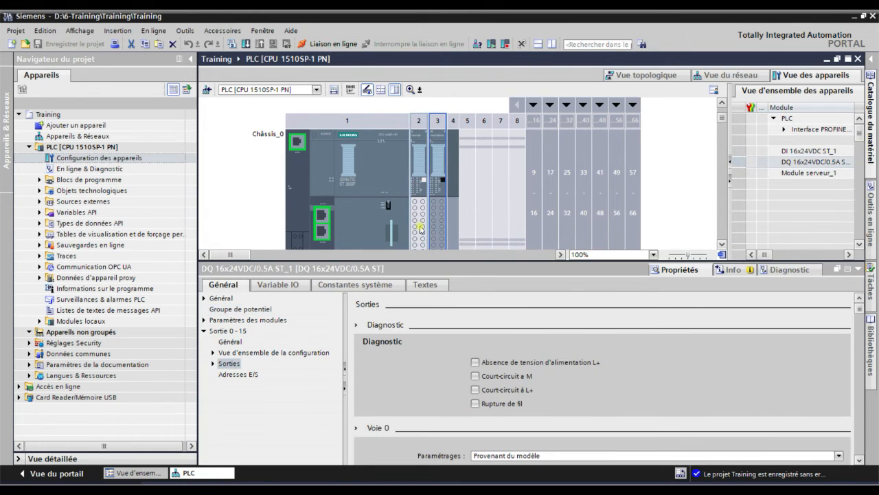
left_click(421, 230)
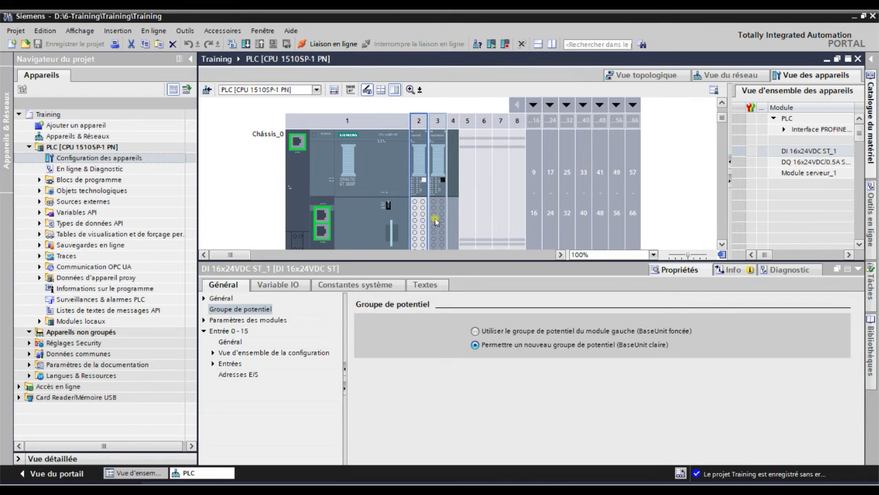
left_click(434, 217)
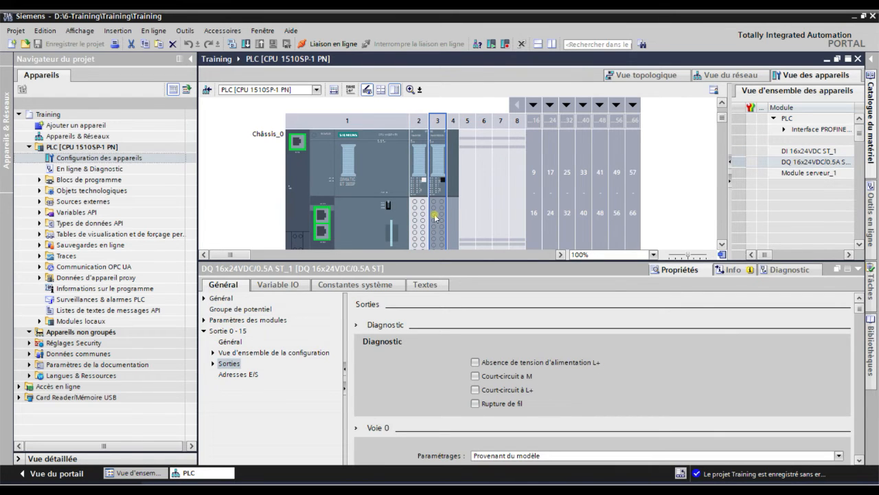
left_click(419, 229)
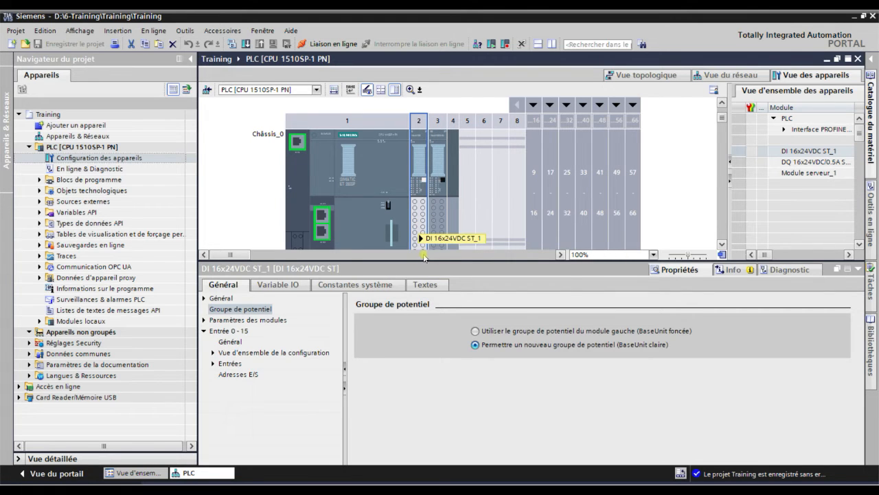
mouse_move(424, 259)
left_mouse_down()
mouse_move(421, 279)
mouse_move(419, 268)
left_mouse_up()
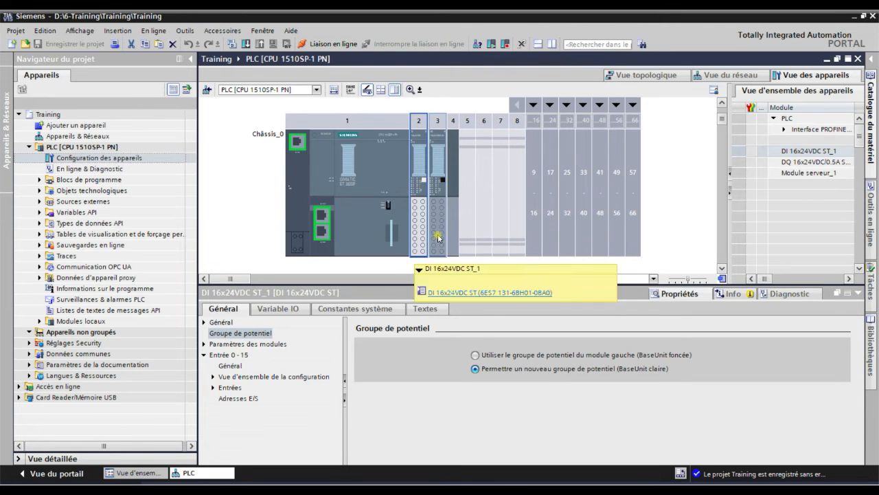
Examine the potential group options of the DQ module in slot 3 and compare them with those of the DI module in slot 2
left_click(437, 246)
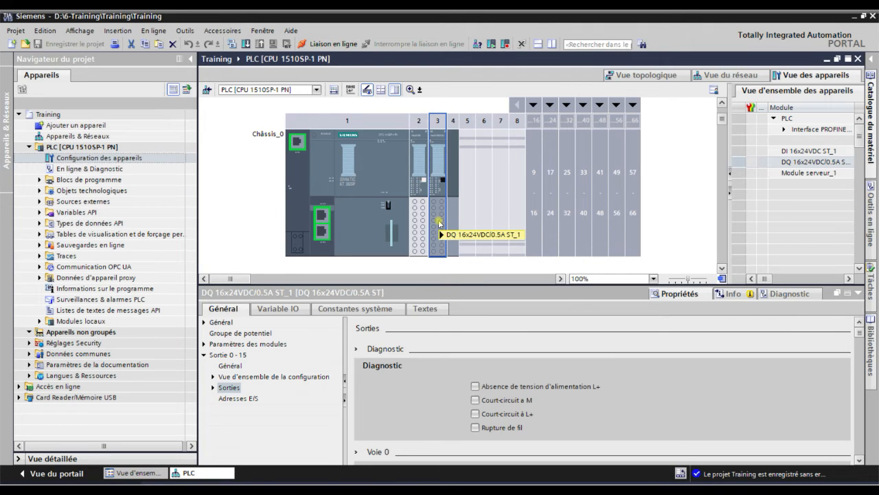
mouse_move(439, 224)
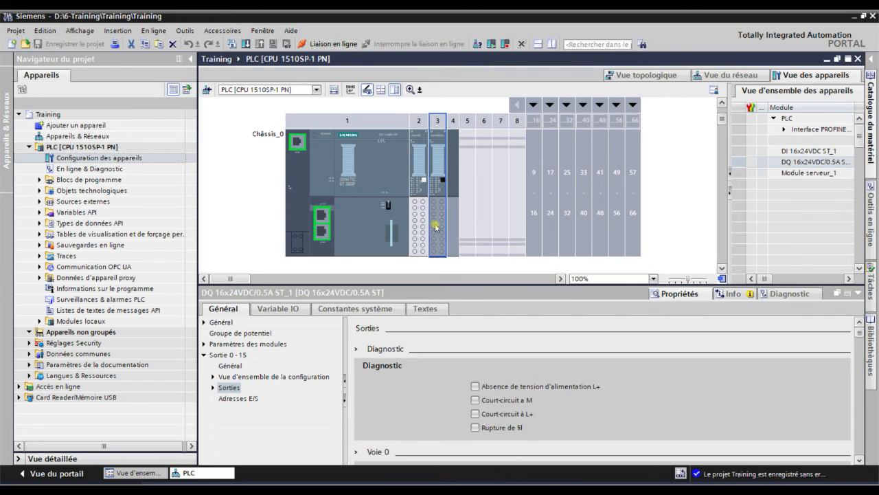
left_click(241, 334)
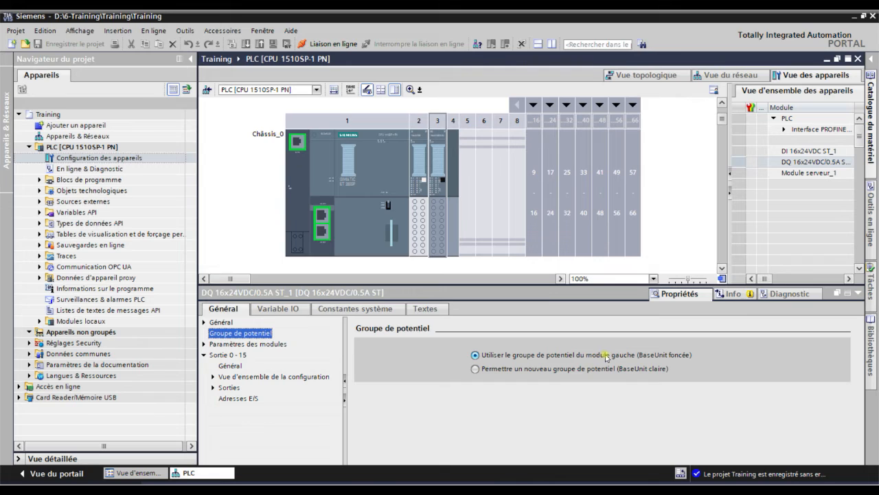
left_click(423, 232)
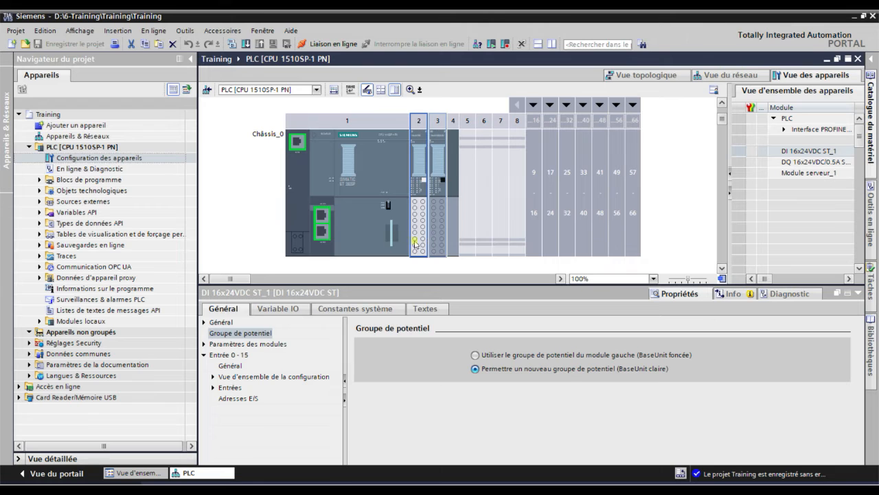
Enable the use of system memory bytes for the CPU 1510SP-1 PN and read the description of the first-cycle bit
left_click(377, 184)
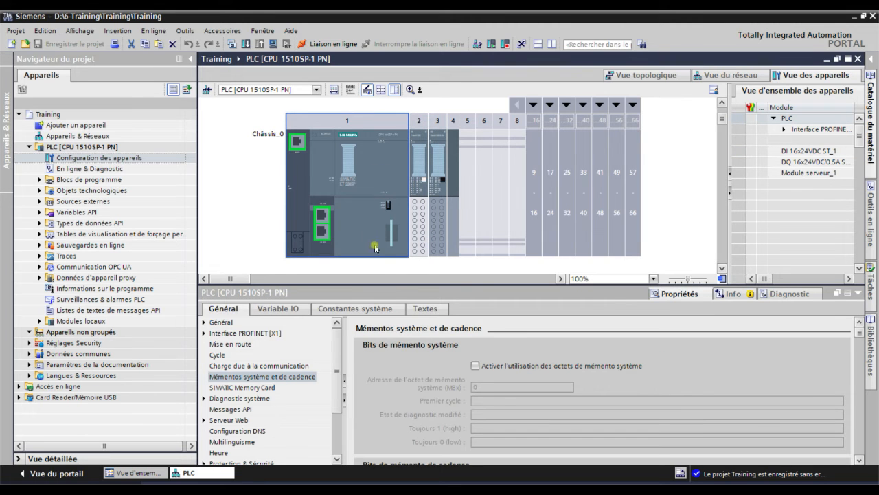
left_click_drag(388, 285, 388, 217)
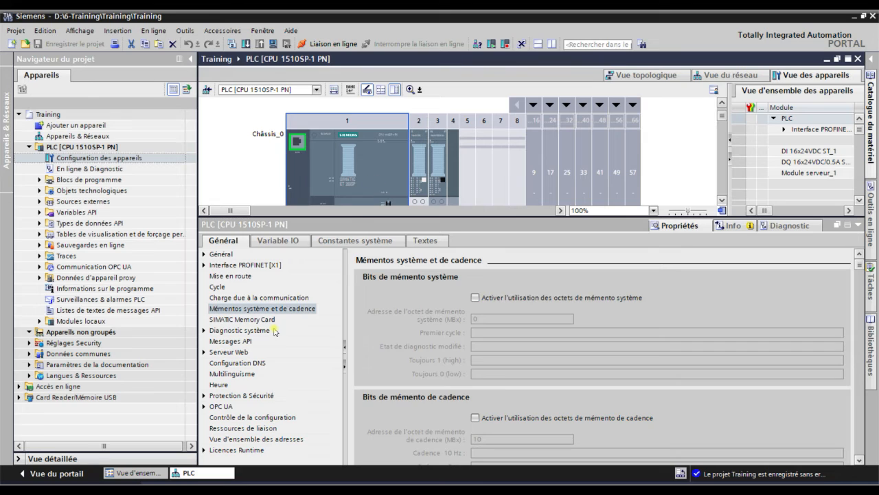
left_click(241, 309)
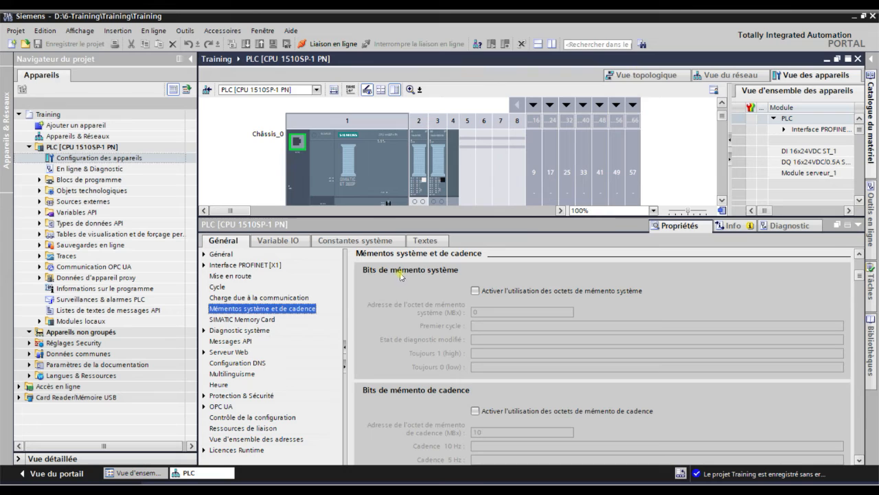
left_click(475, 292)
left_click(476, 291)
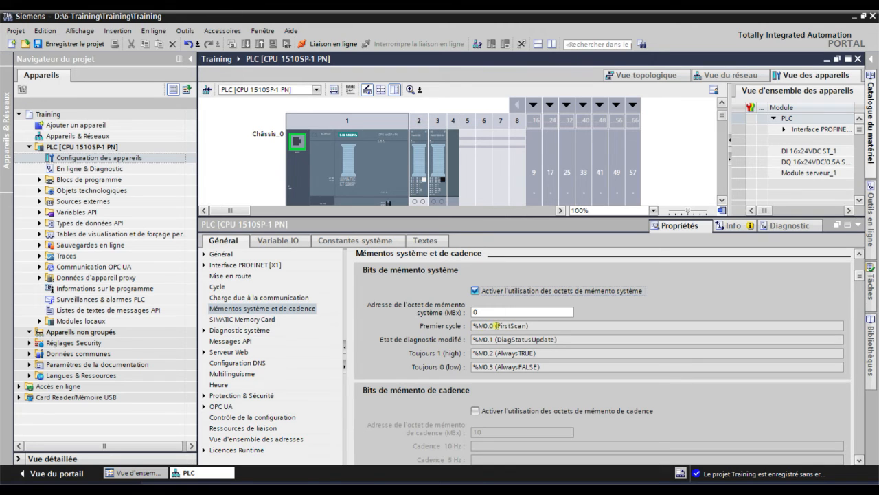
left_click(521, 327)
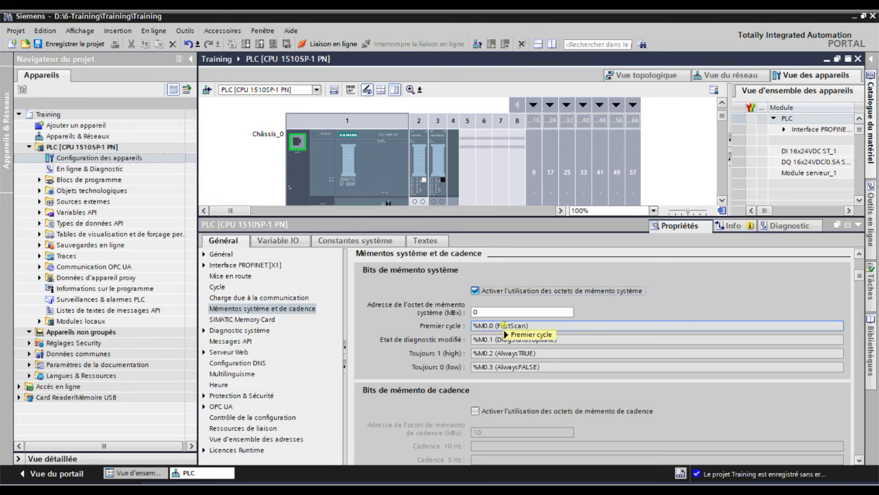
mouse_move(504, 326)
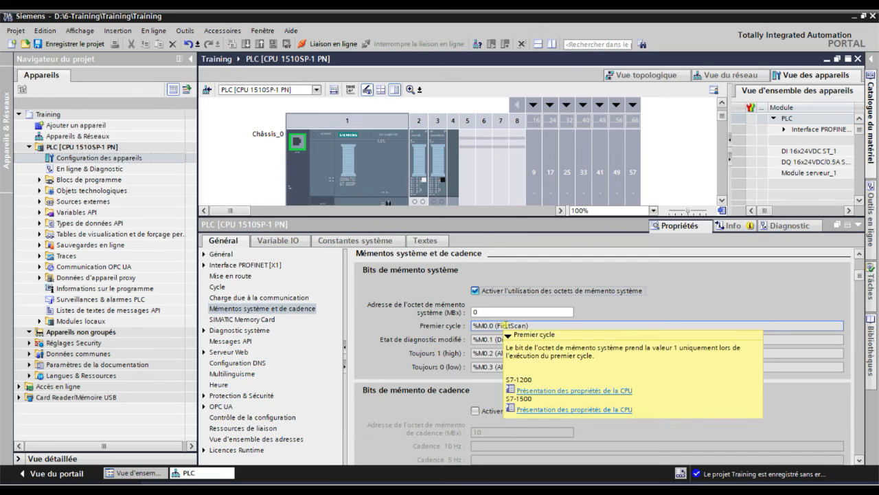
Enable the use of clock memory bytes for the CPU and review the addresses of the clock frequencies
scroll(491, 350, "down", 2)
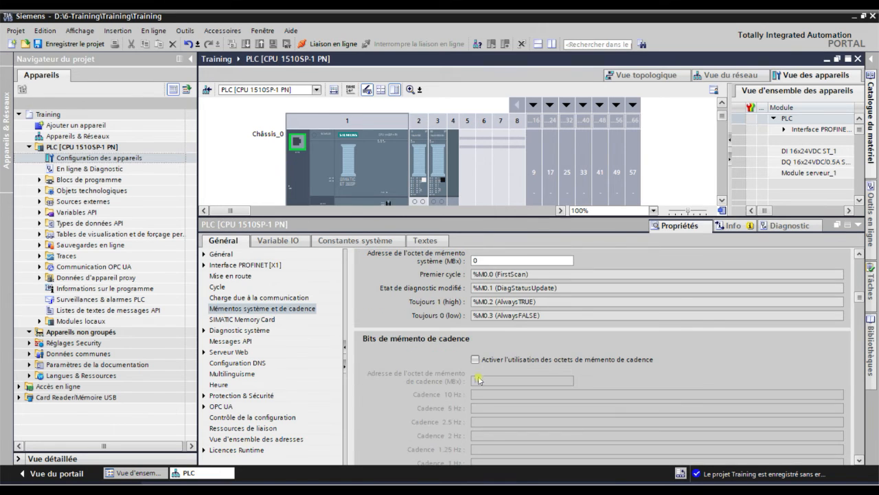
left_click(477, 358)
scroll(476, 358, "down", 5)
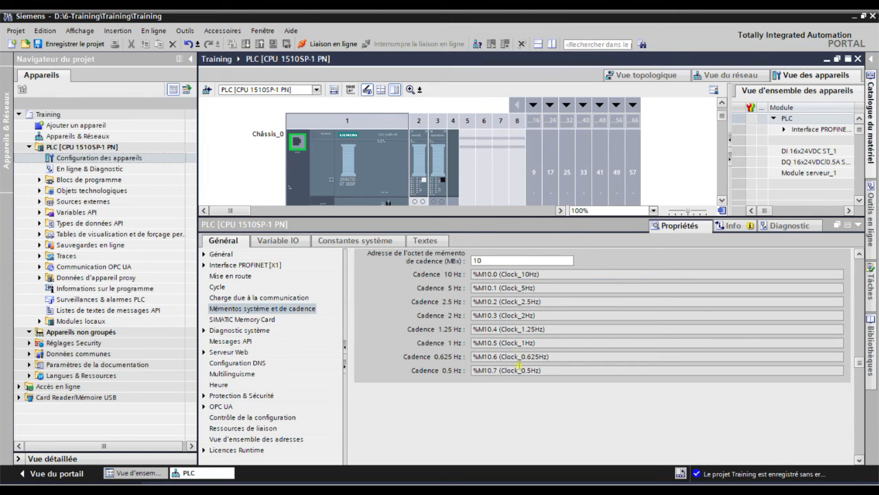
Activate the SIMATIC memory card service life diagnostic for the CPU and set its threshold value to 80%
left_click(239, 319)
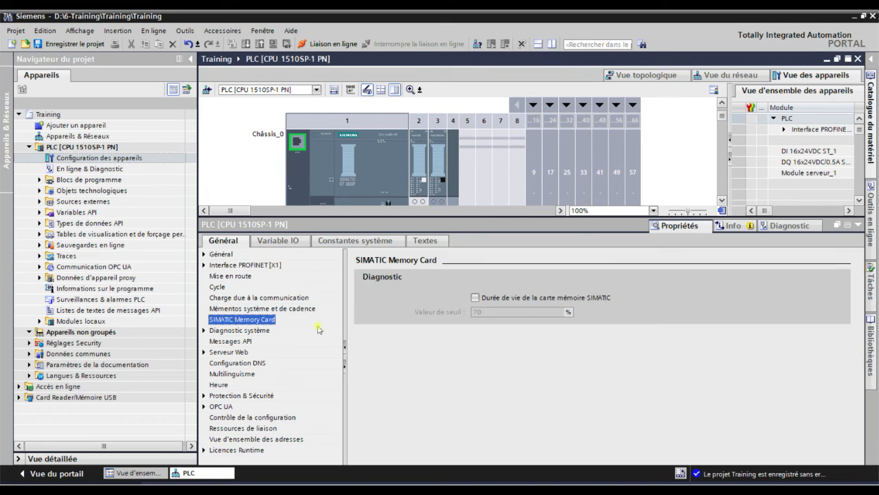
left_click(476, 297)
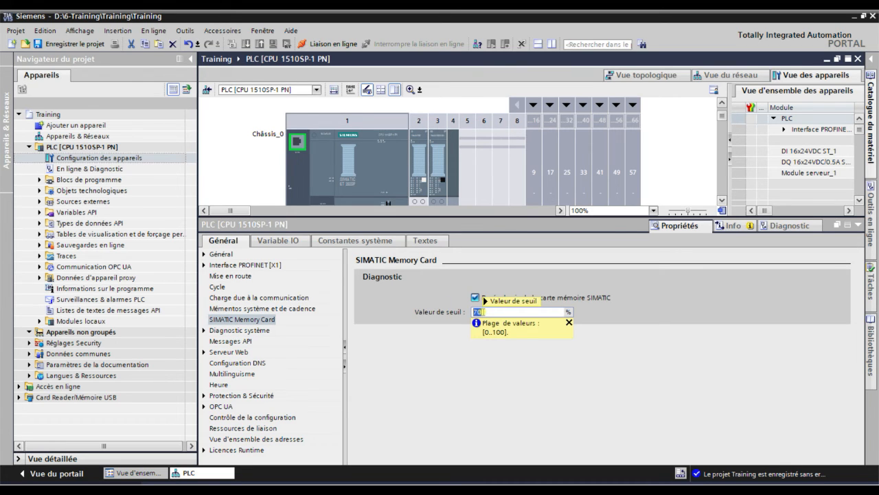
mouse_move(484, 312)
type("80")
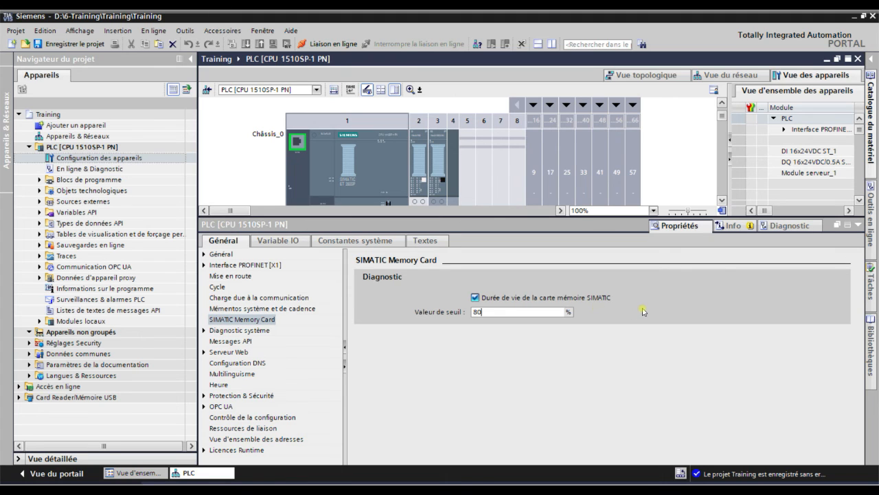
Select the CPU in slot 1 and compile the PLC configuration
left_click(297, 141)
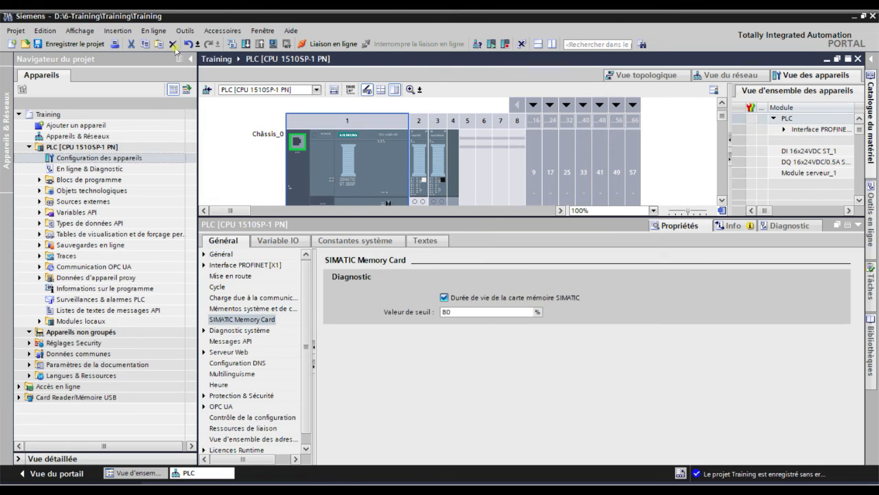
left_click(232, 44)
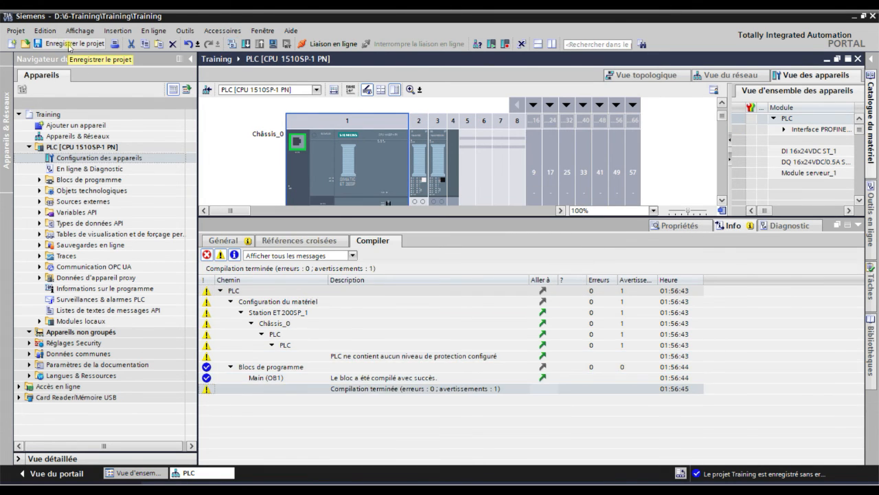
Save the Training project and open the Main [OB1] program block of the PLC
left_click(69, 44)
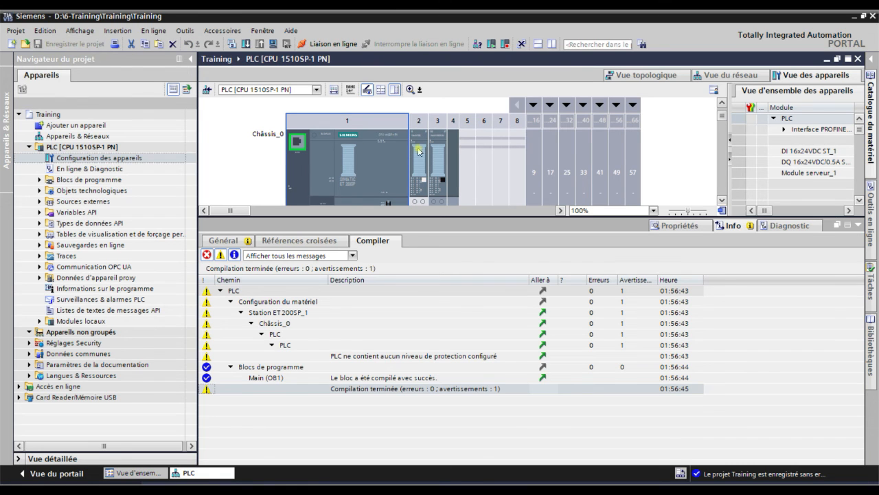
left_click(40, 179)
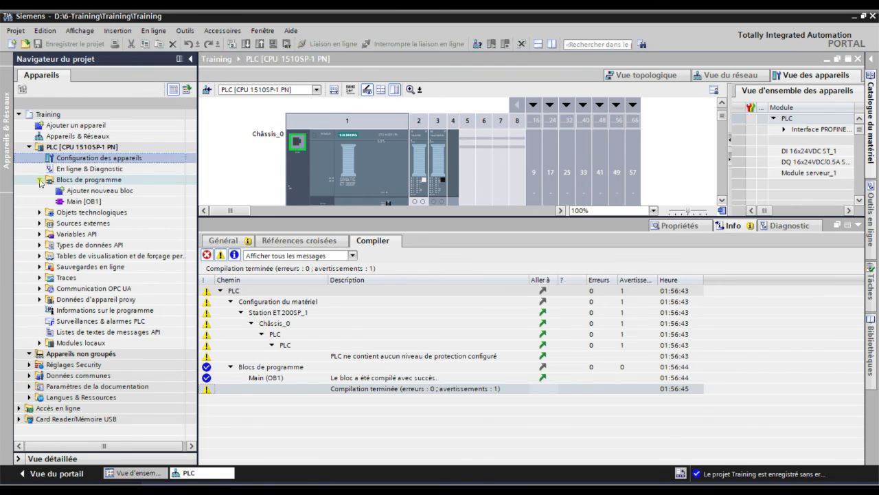
left_click(82, 202)
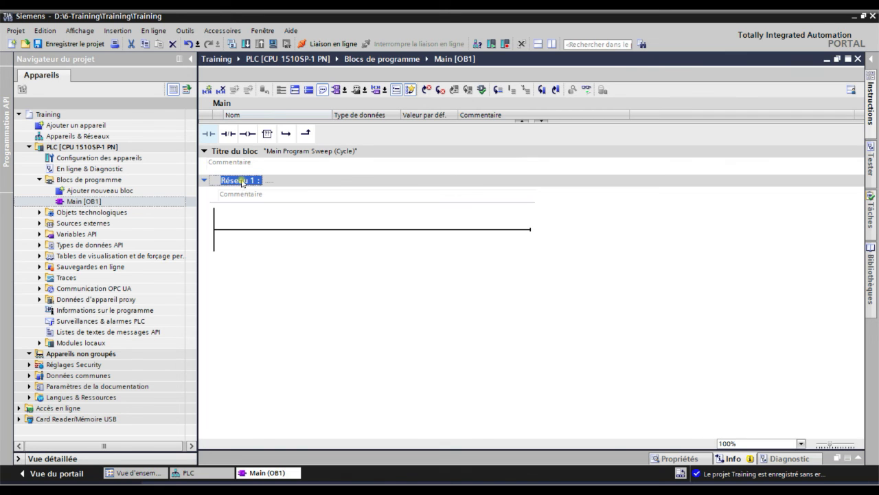
Insert an SCL network below Réseau 1 of Main [OB1], and a LIST network between the two
right_click(242, 181)
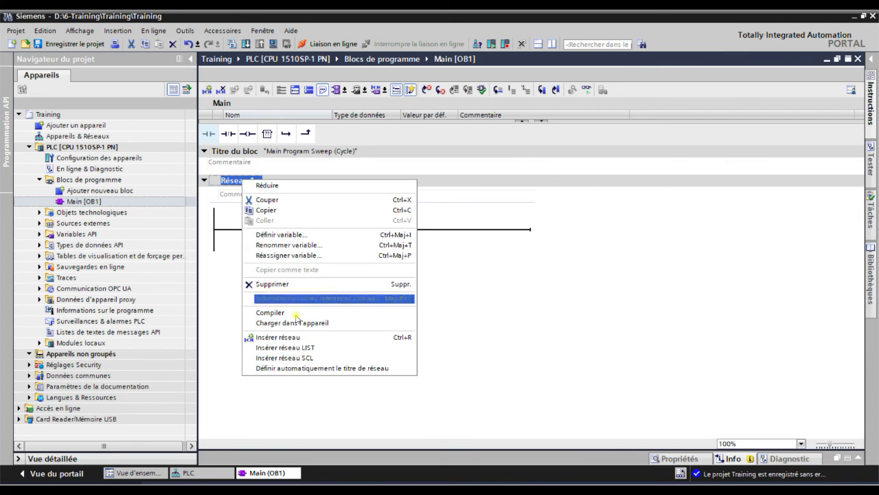
left_click(301, 358)
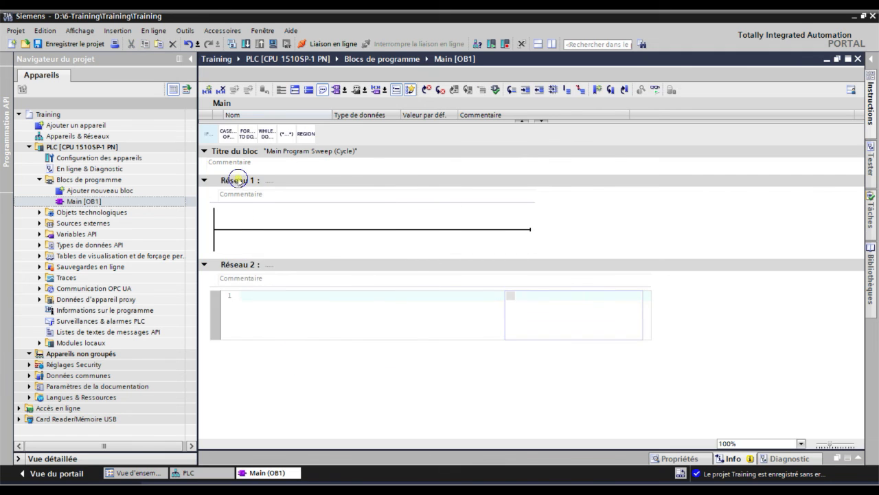
right_click(237, 180)
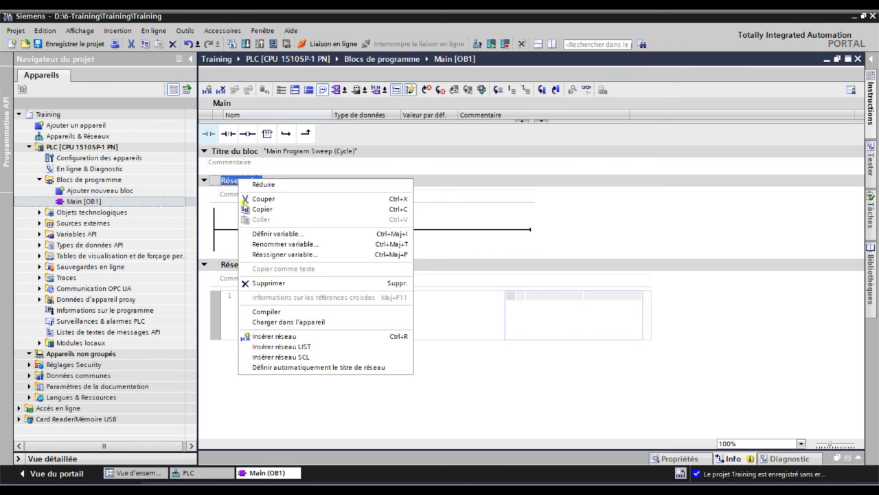
left_click(277, 348)
Build a ladder rung in Réseau 1 with a normally open contact, a normally closed contact and an output coil at the end
left_click(256, 230)
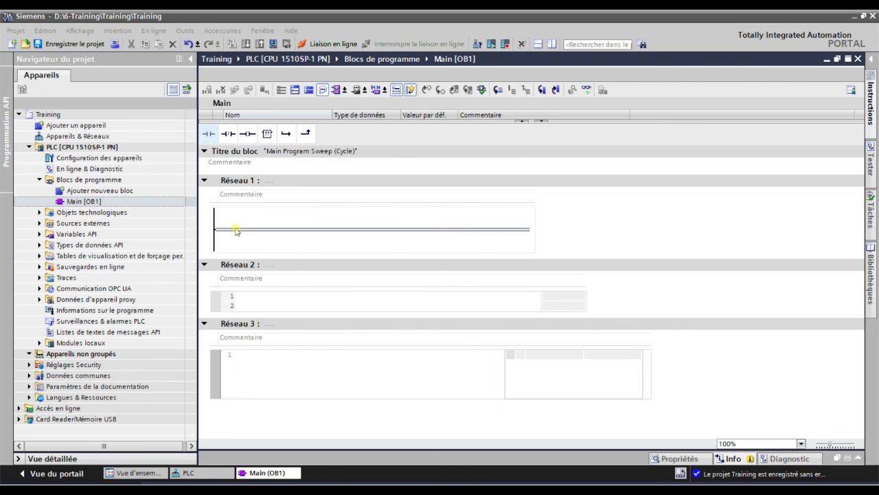
left_click(236, 229)
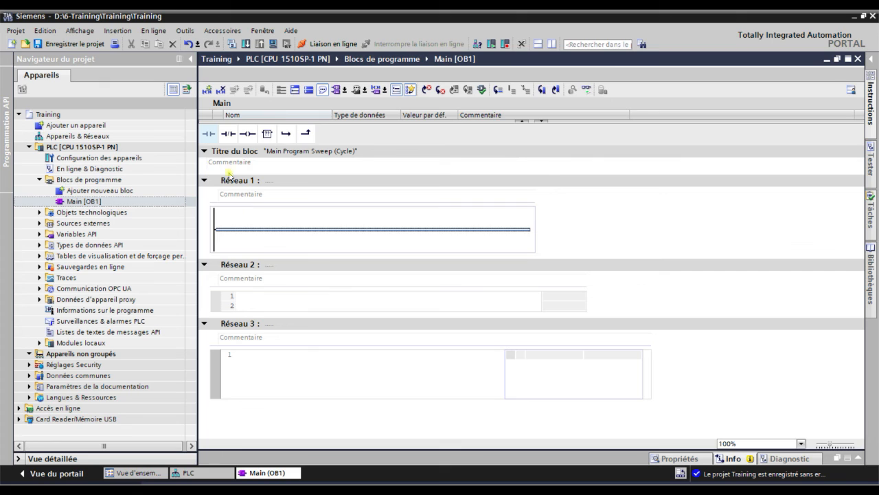
left_click(210, 134)
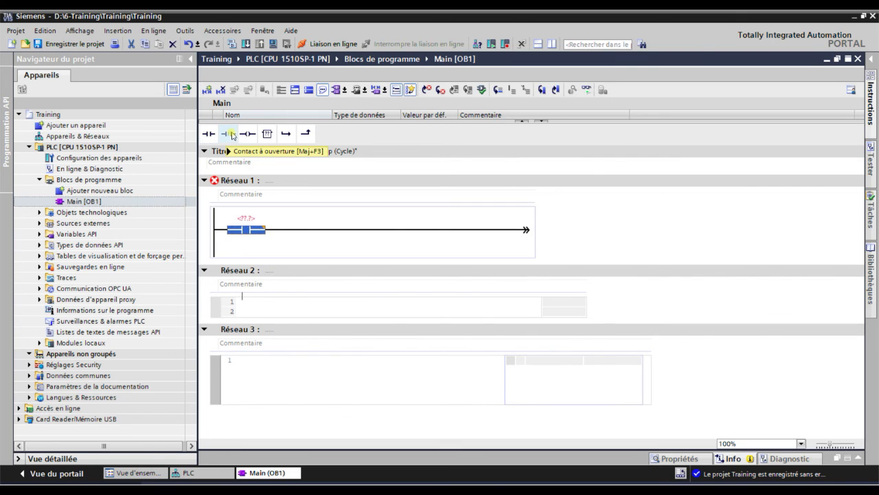
left_click(229, 134)
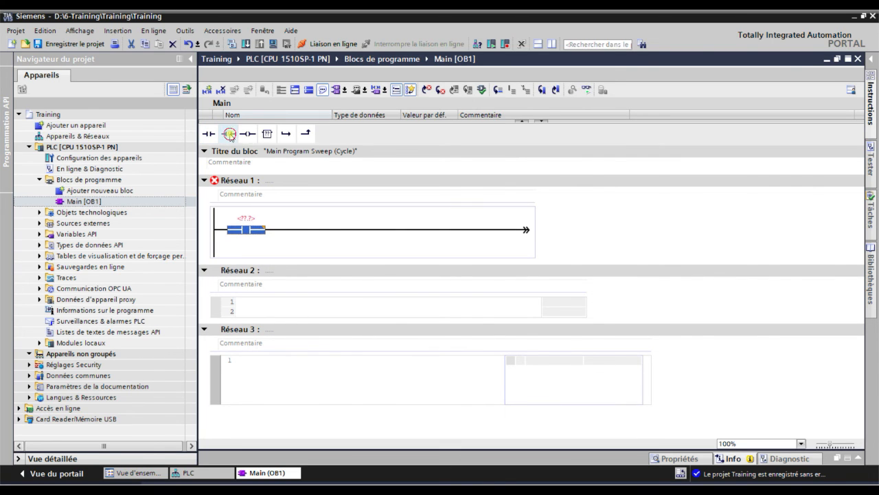
left_click(494, 230)
left_click(248, 134)
Assign I0.0 to the normally open contact, I0.1 to the normally closed contact and Q0.0 to the coil in Réseau 1
left_click(245, 217)
left_click(246, 218)
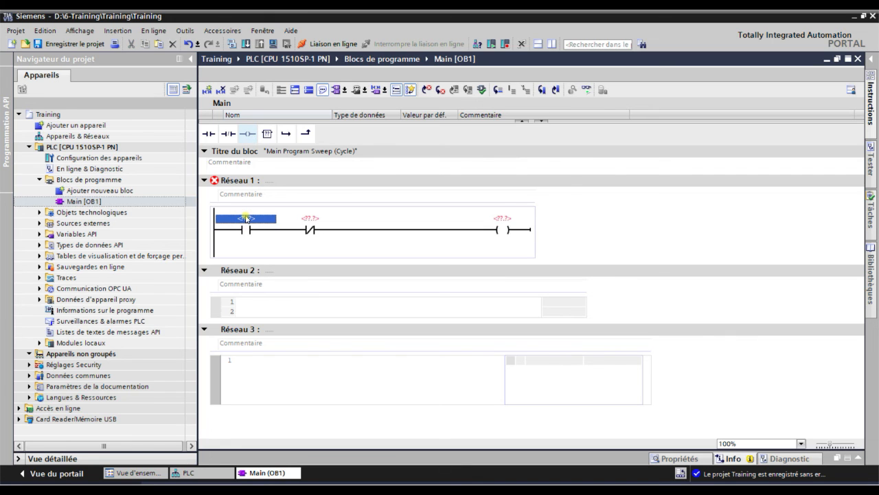
type("I0.0")
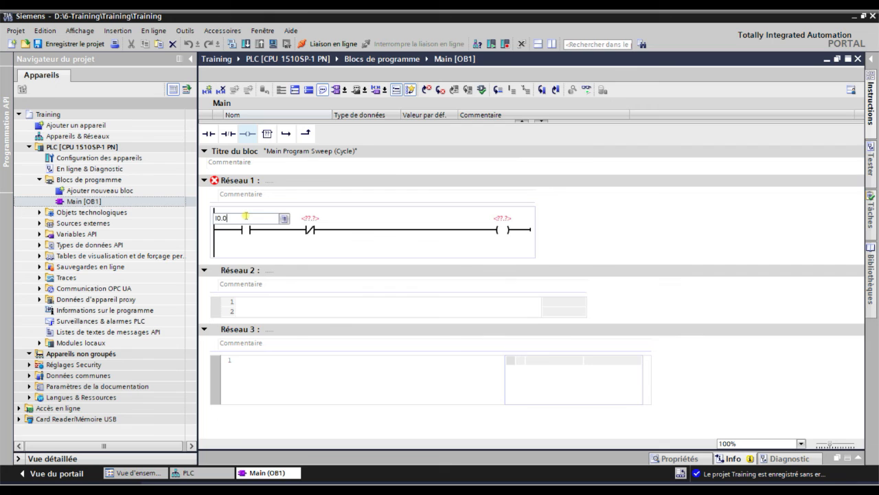
key("Return")
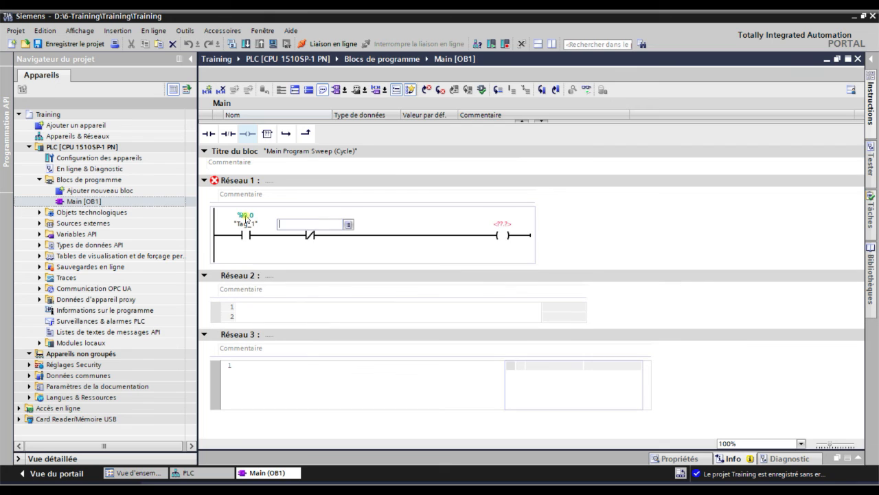
type("I0.1")
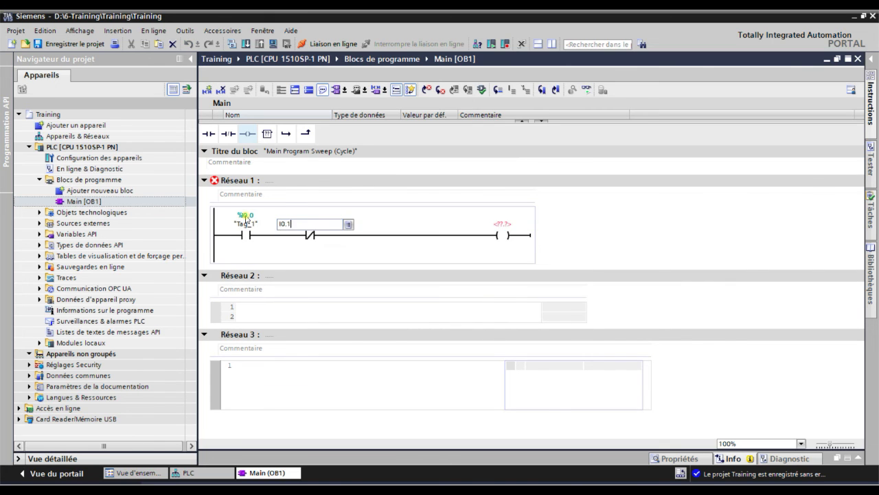
key("Return")
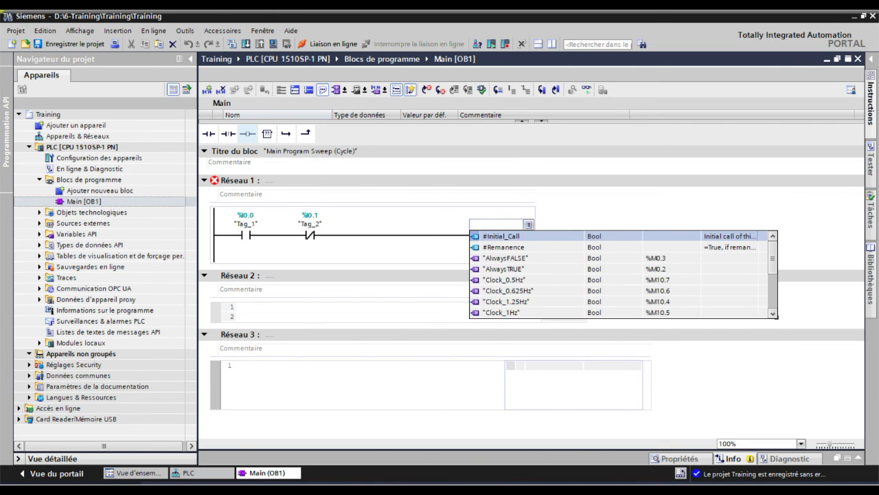
type("Q0.0")
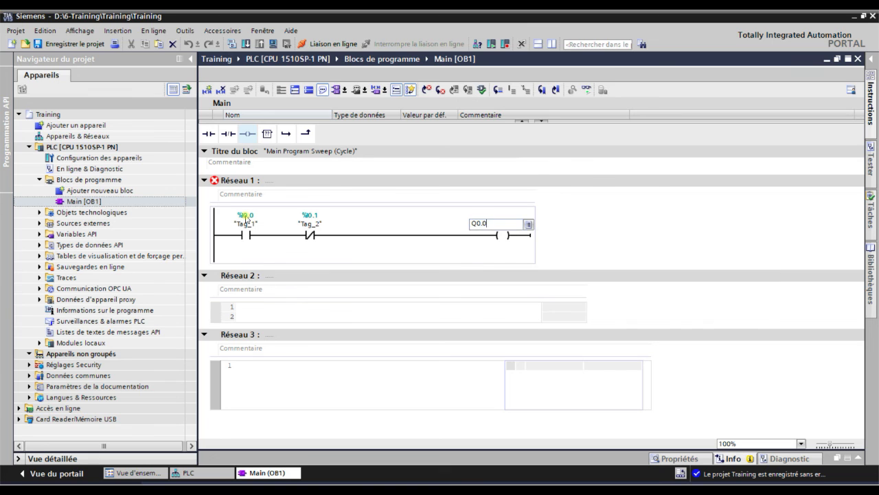
key("Return")
left_click(358, 259)
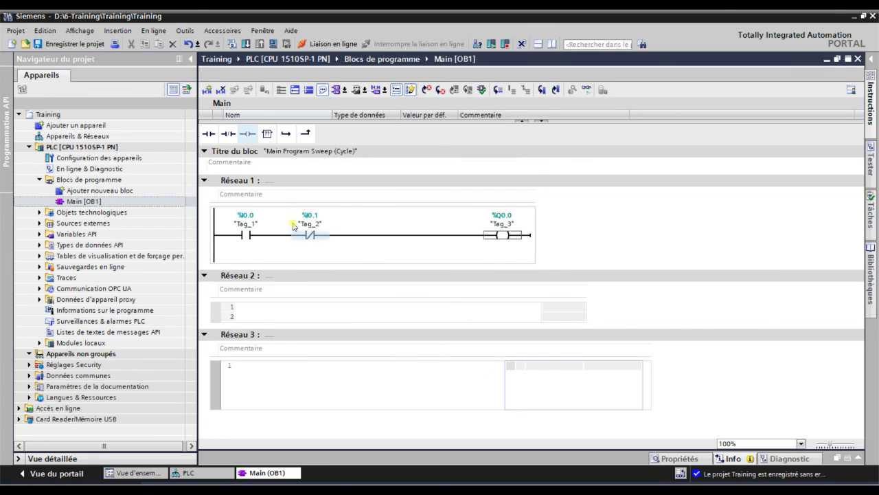
left_click(226, 180)
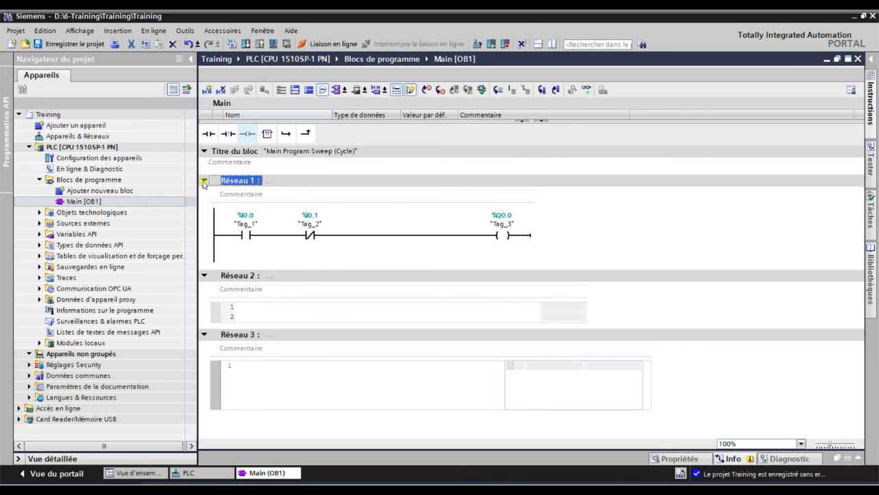